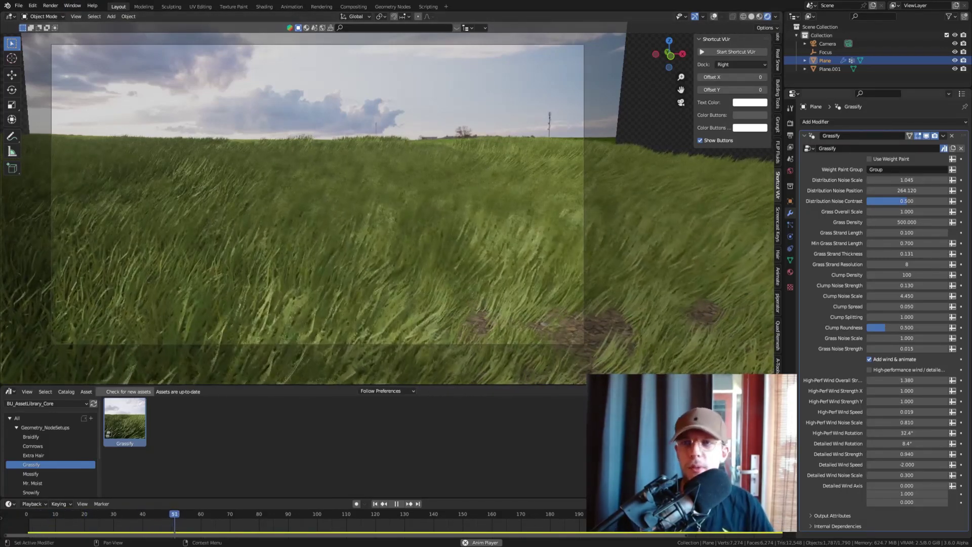
Step: Remove the existing Grassify modifier from the ground plane, stop the playback and apply the Grassify asset to the plane again
{"action": "left_click", "coordinate": [952, 135]}
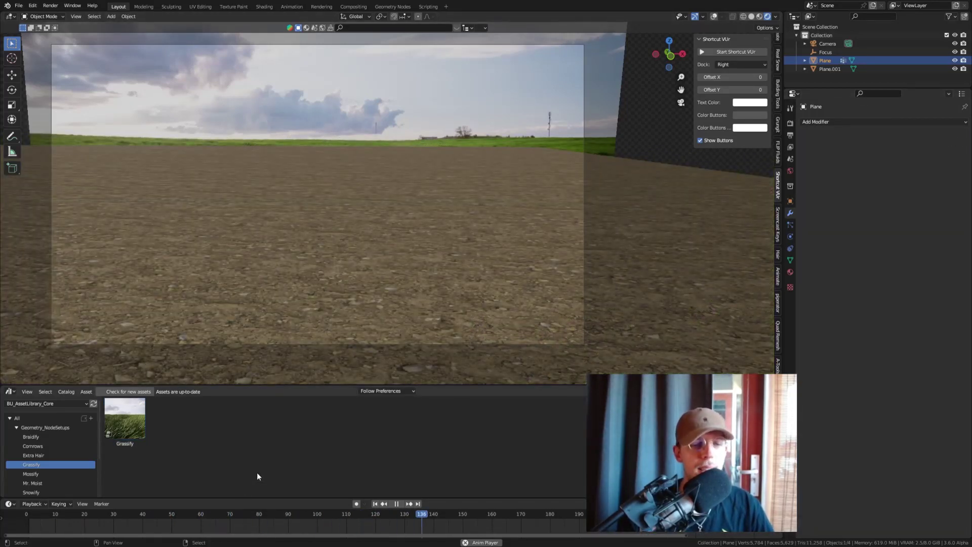
{"action": "key", "text": "space"}
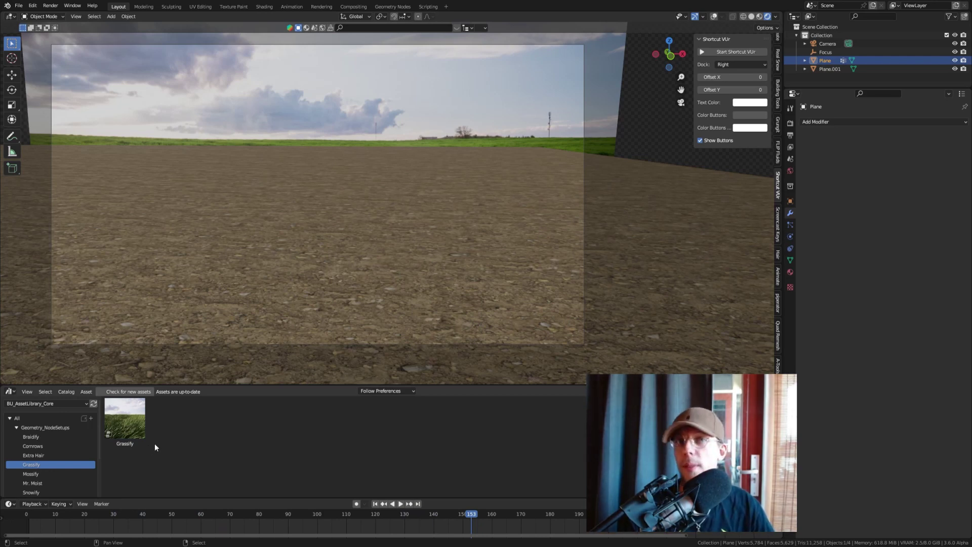
{"action": "left_click_drag", "start_coordinate": [135, 410], "coordinate": [264, 255]}
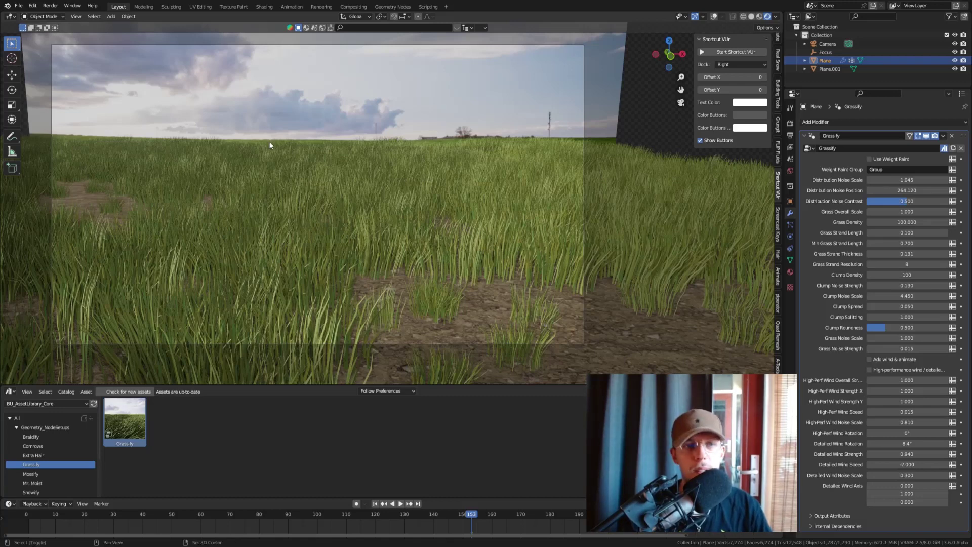
Step: Add a sphere, then scale and move it so it sits above the grass near the middle of the horizon
{"action": "key", "text": "shift+a"}
{"action": "mouse_move", "coordinate": [271, 142]}
{"action": "left_click", "coordinate": [315, 169]}
{"action": "key", "text": "s"}
{"action": "left_click", "coordinate": [298, 178]}
{"action": "key", "text": "g"}
{"action": "left_click", "coordinate": [454, 118]}
{"action": "key", "text": "s"}
{"action": "left_click", "coordinate": [472, 144]}
{"action": "key", "text": "g"}
{"action": "left_click", "coordinate": [500, 151]}
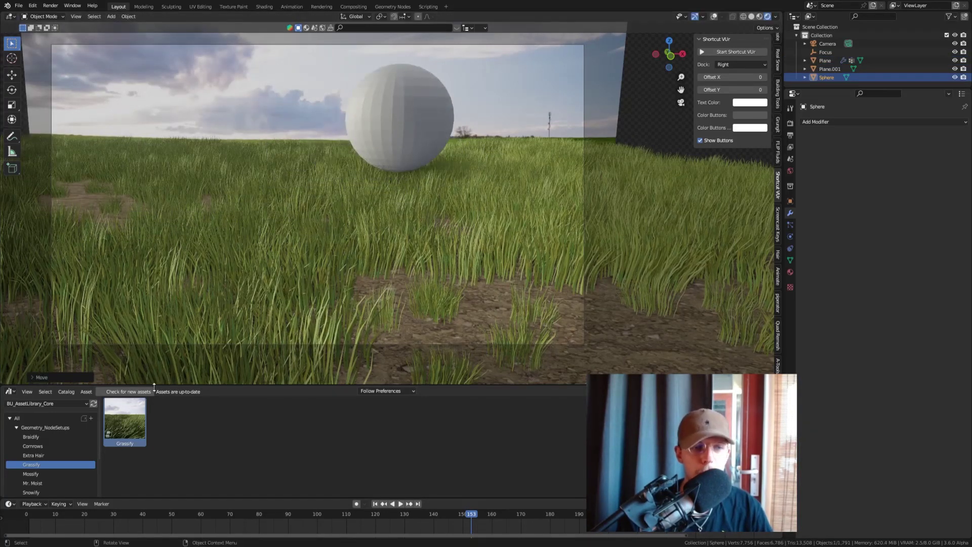
Step: Apply the Grassify asset to the sphere, then delete the sphere from the scene
{"action": "left_click_drag", "start_coordinate": [124, 420], "coordinate": [410, 127]}
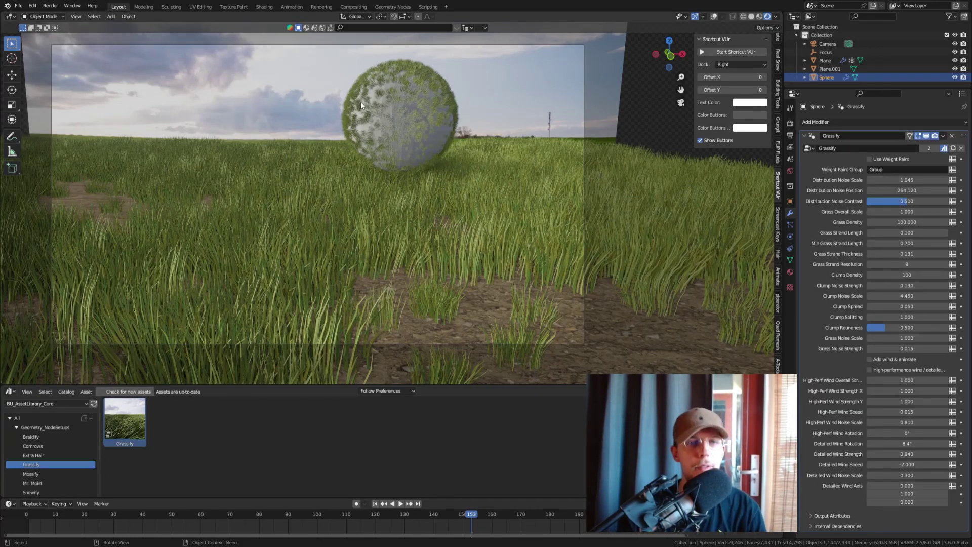
{"action": "key", "text": "Delete"}
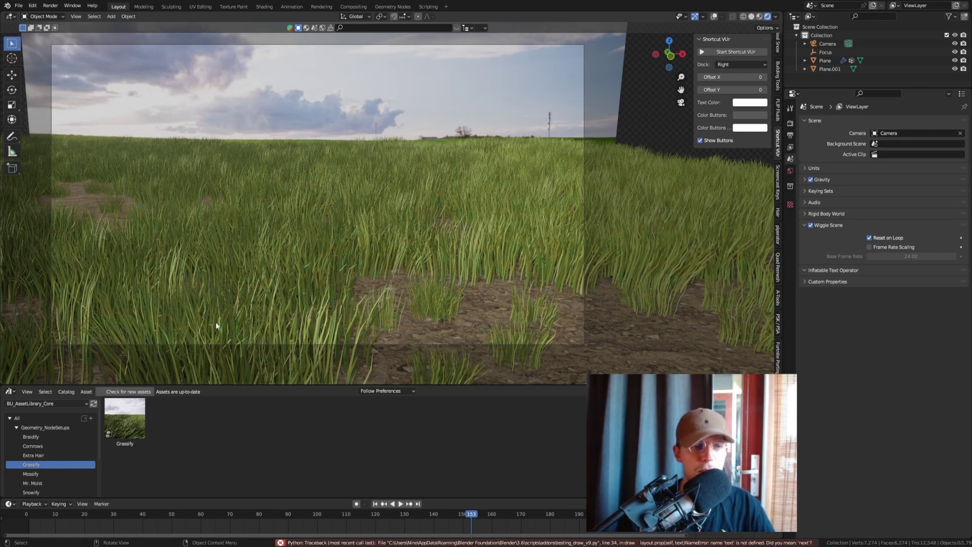
Step: Enable Use Weight Paint in the ground plane's Grassify modifier and paint grass across the middle of the field in Weight Paint mode
{"action": "left_click", "coordinate": [332, 278]}
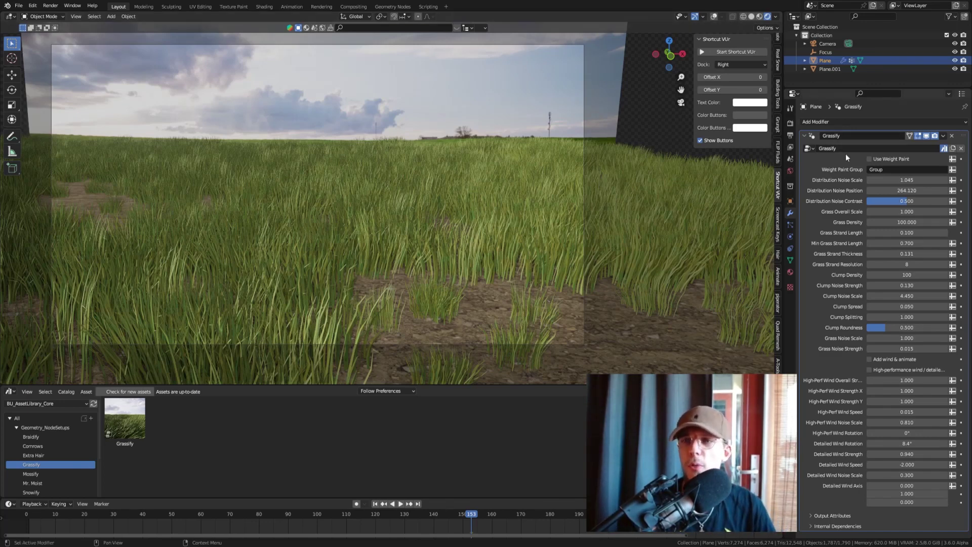
{"action": "left_click", "coordinate": [869, 159]}
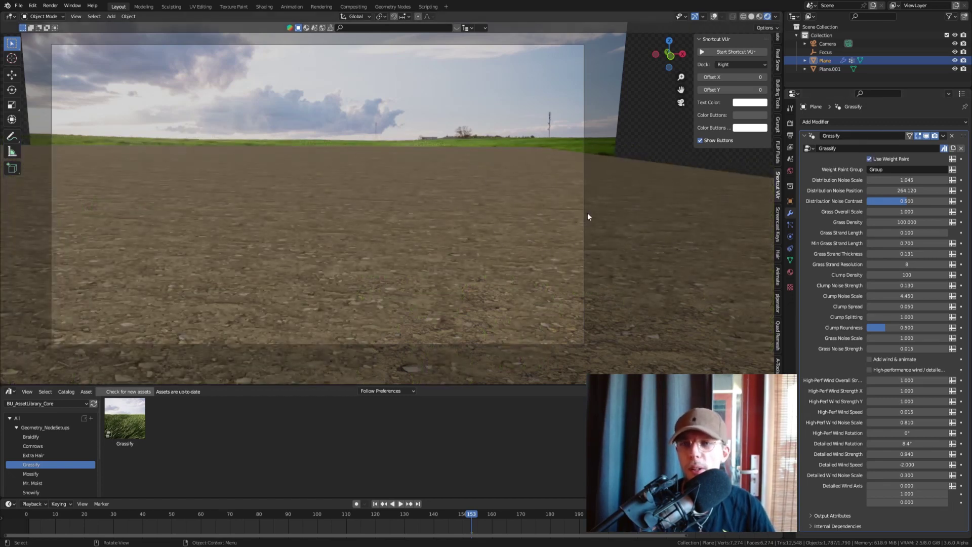
{"action": "left_click", "coordinate": [45, 17]}
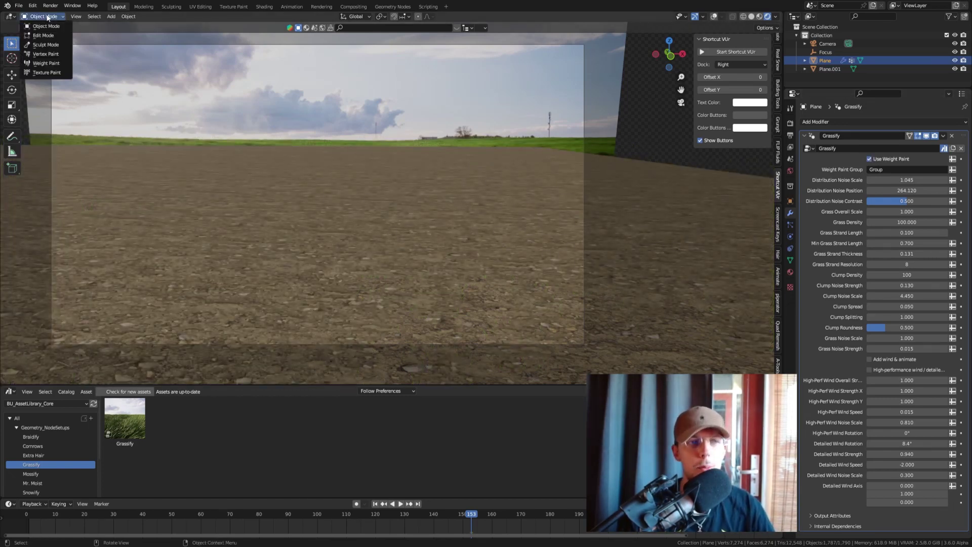
{"action": "left_click", "coordinate": [47, 63]}
{"action": "left_click_drag", "start_coordinate": [243, 217], "coordinate": [516, 192]}
{"action": "mouse_move", "coordinate": [454, 148]}
{"action": "left_mouse_down"}
{"action": "mouse_move", "coordinate": [101, 218]}
{"action": "mouse_move", "coordinate": [547, 237]}
{"action": "mouse_move", "coordinate": [142, 294]}
{"action": "left_mouse_up"}
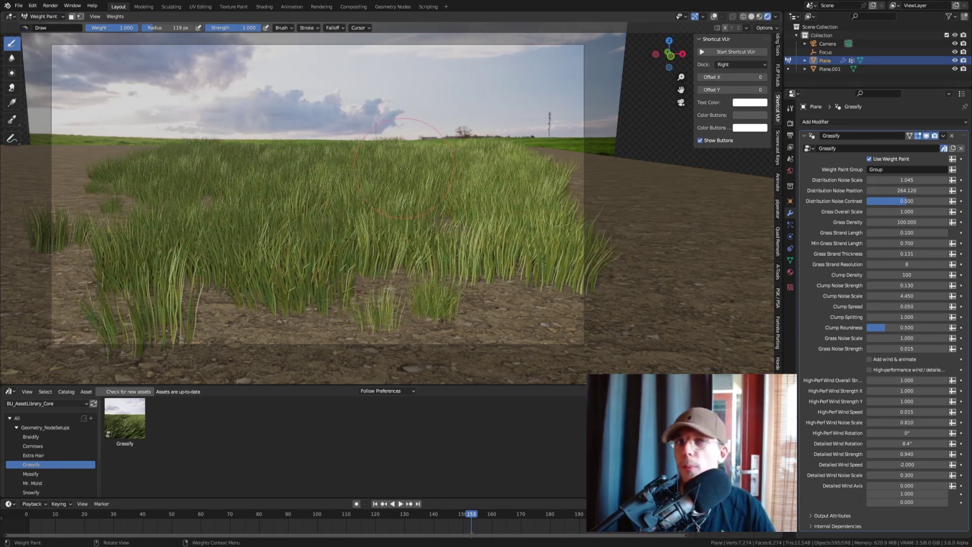
Step: Compare the grass coverage with Use Weight Paint on and off, and check the plane's vertex groups
{"action": "left_click", "coordinate": [870, 159]}
{"action": "left_click", "coordinate": [869, 158]}
{"action": "left_click", "coordinate": [870, 158]}
{"action": "left_click", "coordinate": [869, 158]}
{"action": "left_click", "coordinate": [870, 158]}
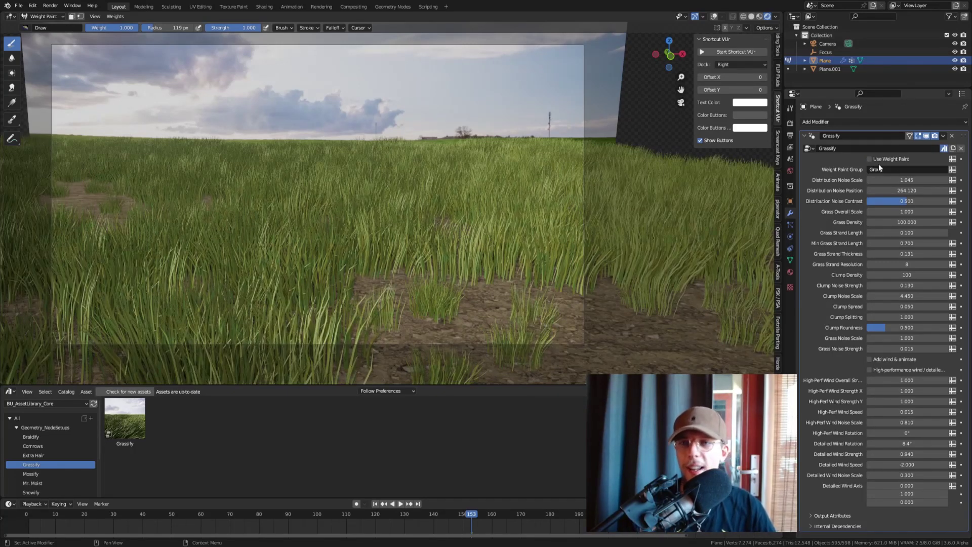
{"action": "left_click", "coordinate": [790, 260]}
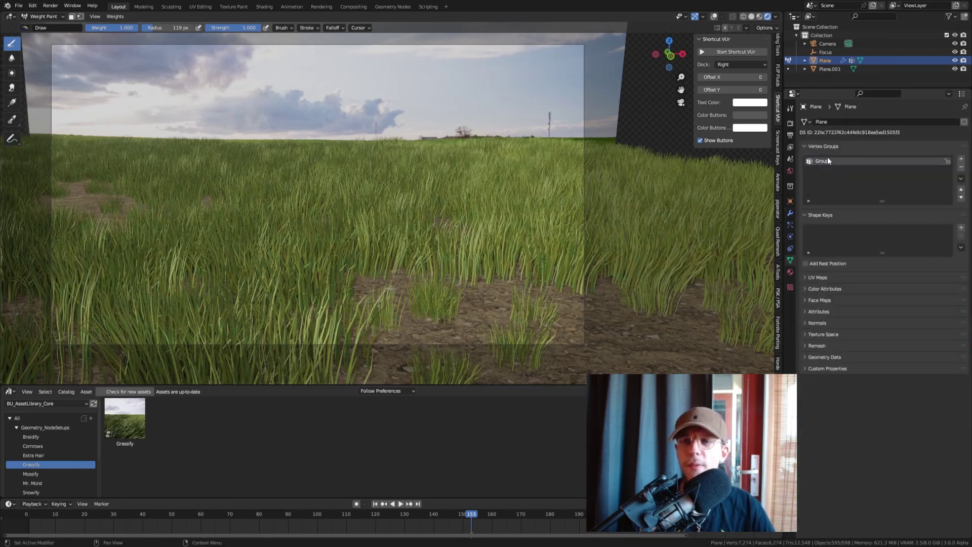
{"action": "left_click", "coordinate": [790, 213]}
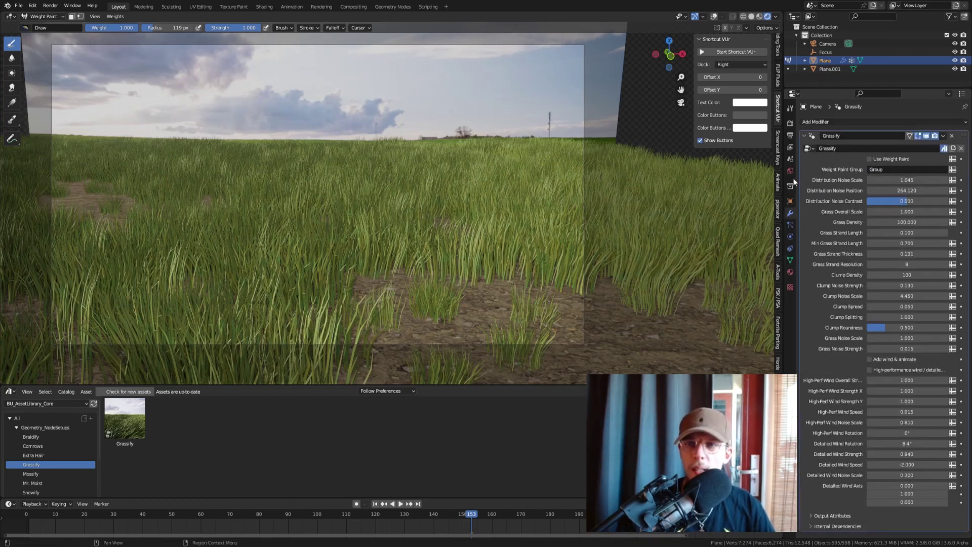
Step: Turn Use Weight Paint back on and paint more grass along the field's far left edge and in the foreground
{"action": "left_click", "coordinate": [869, 159]}
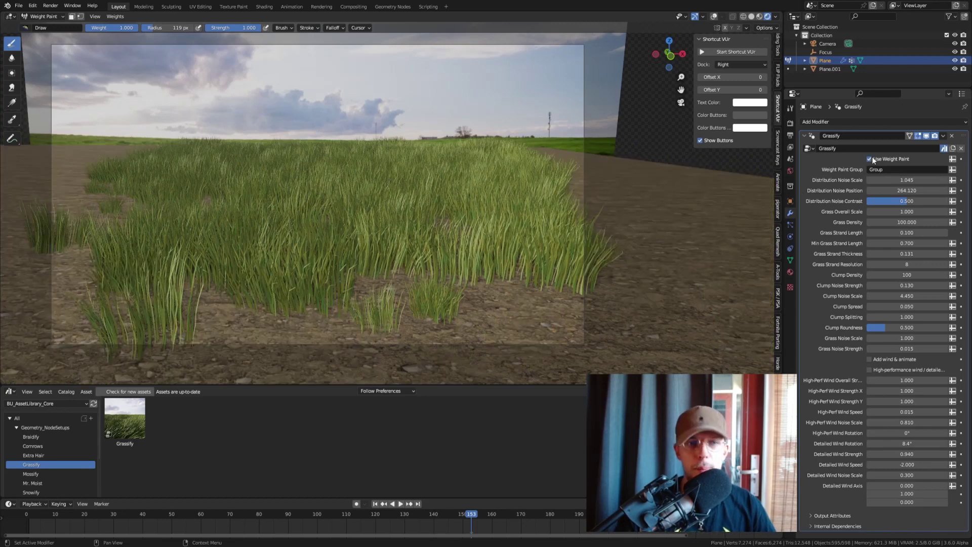
{"action": "left_click_drag", "start_coordinate": [158, 198], "coordinate": [299, 228]}
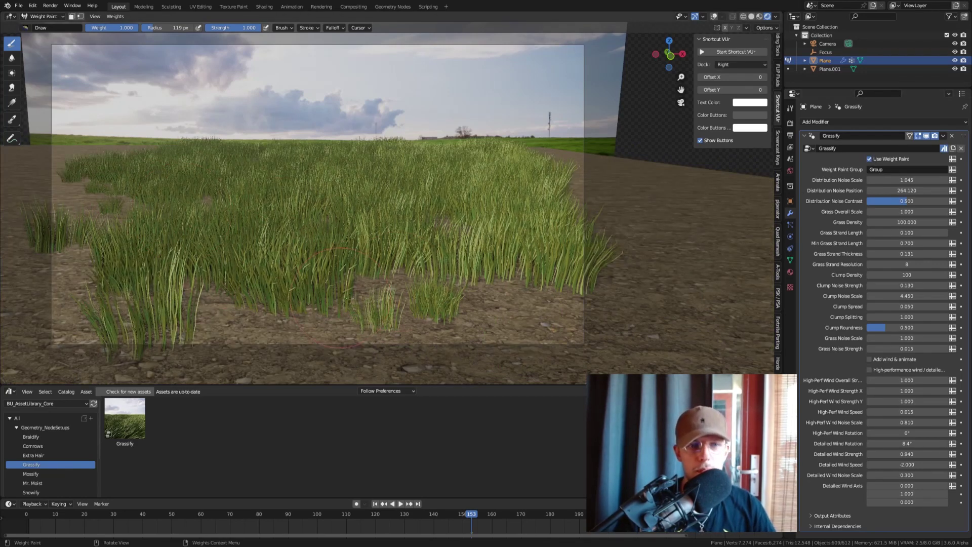
{"action": "mouse_move", "coordinate": [465, 287]}
{"action": "left_mouse_down"}
{"action": "mouse_move", "coordinate": [218, 313]}
{"action": "mouse_move", "coordinate": [385, 324]}
{"action": "mouse_move", "coordinate": [409, 349]}
{"action": "left_mouse_up"}
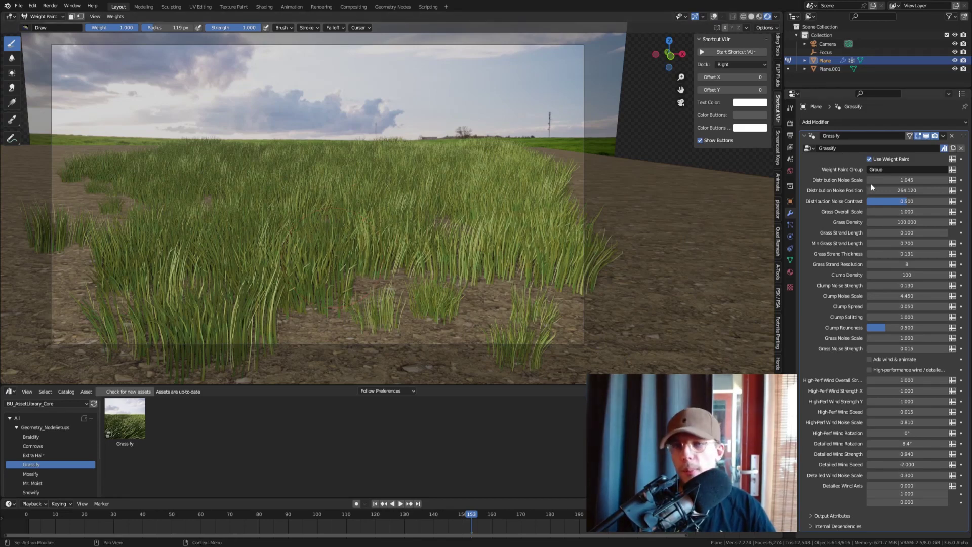
Step: Set the grass Distribution Noise Scale to 0.785, Distribution Noise Position to 296.720 and Distribution Noise Contrast to 0.569
{"action": "left_click_drag", "start_coordinate": [918, 178], "coordinate": [946, 190]}
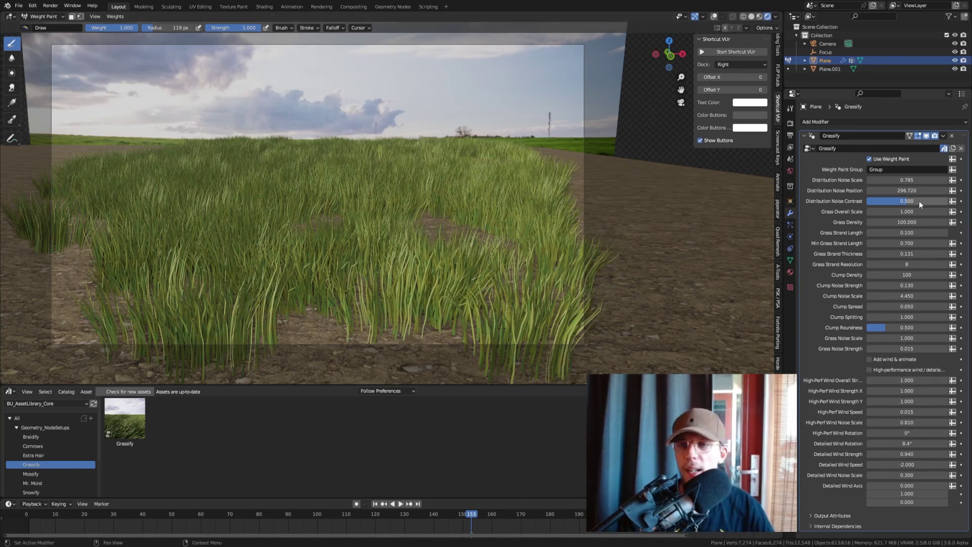
{"action": "left_click_drag", "start_coordinate": [922, 201], "coordinate": [947, 201]}
{"action": "middle_click_drag", "start_coordinate": [544, 230], "coordinate": [531, 280]}
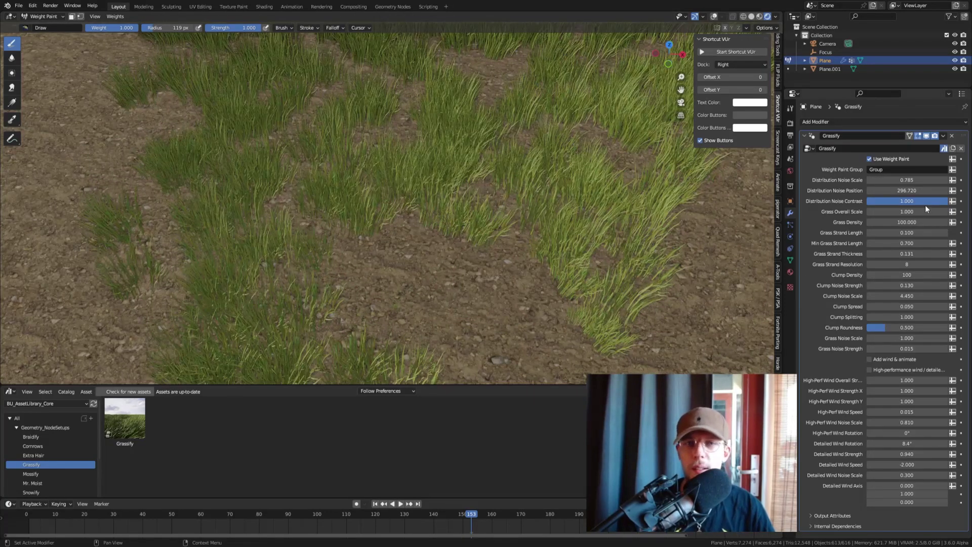
{"action": "middle_click_drag", "start_coordinate": [428, 249], "coordinate": [455, 251]}
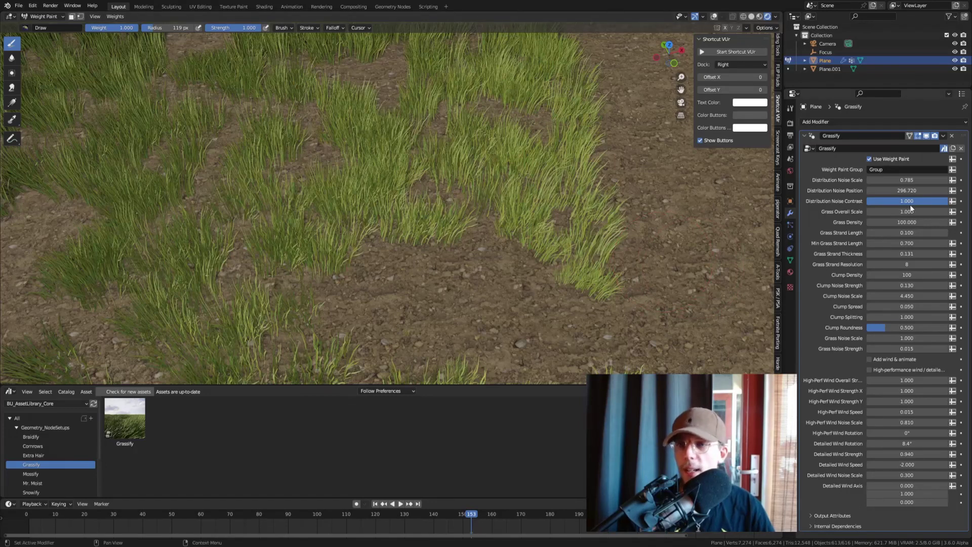
{"action": "mouse_move", "coordinate": [912, 203]}
{"action": "left_mouse_down"}
{"action": "mouse_move", "coordinate": [834, 203]}
{"action": "mouse_move", "coordinate": [928, 201]}
{"action": "mouse_move", "coordinate": [913, 201]}
{"action": "left_mouse_up"}
{"action": "key", "text": "KP_0"}
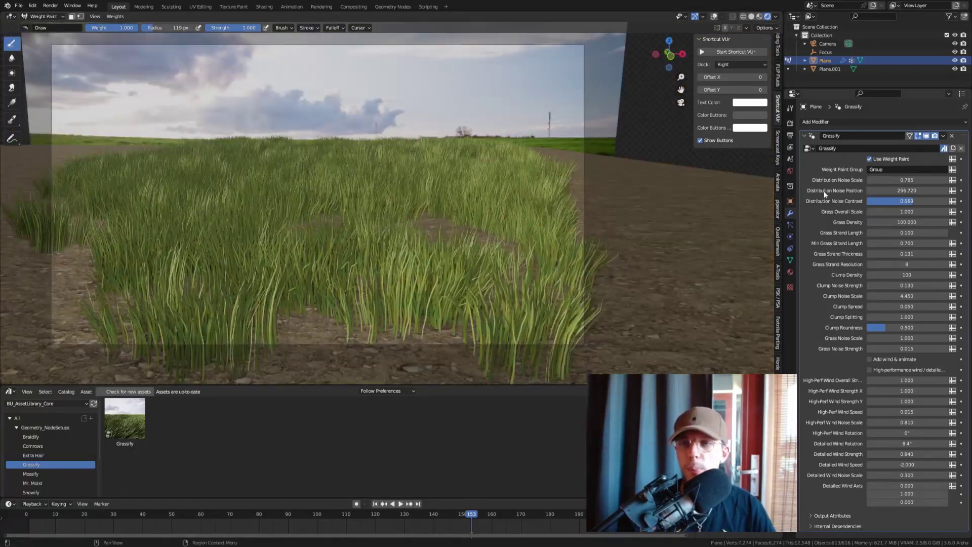
Step: Set the Grass Overall Scale to 1.160 and the Grass Density to 500
{"action": "mouse_move", "coordinate": [906, 212]}
{"action": "left_mouse_down"}
{"action": "mouse_move", "coordinate": [922, 211]}
{"action": "mouse_move", "coordinate": [883, 211]}
{"action": "mouse_move", "coordinate": [915, 211]}
{"action": "left_mouse_up"}
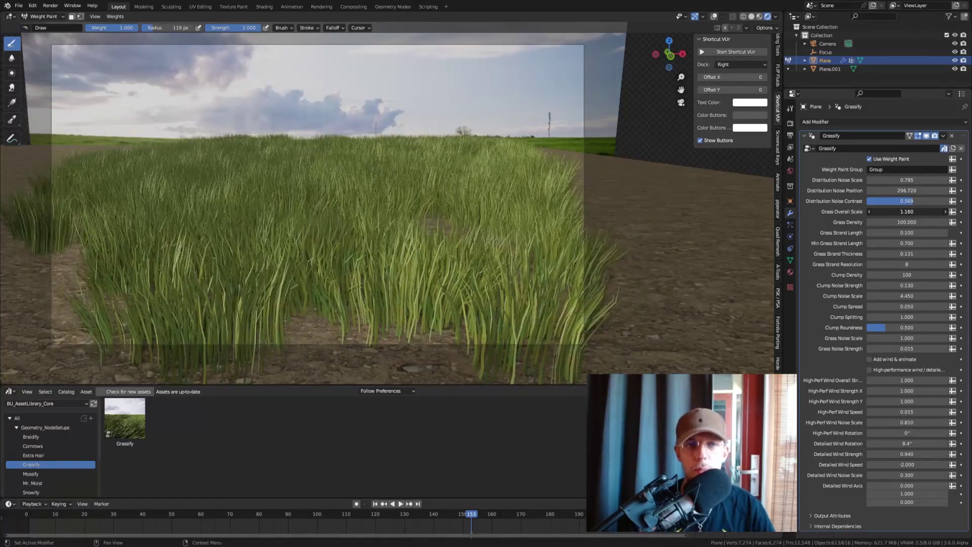
{"action": "left_click", "coordinate": [880, 222]}
{"action": "type", "text": "500"}
{"action": "key", "text": "Return"}
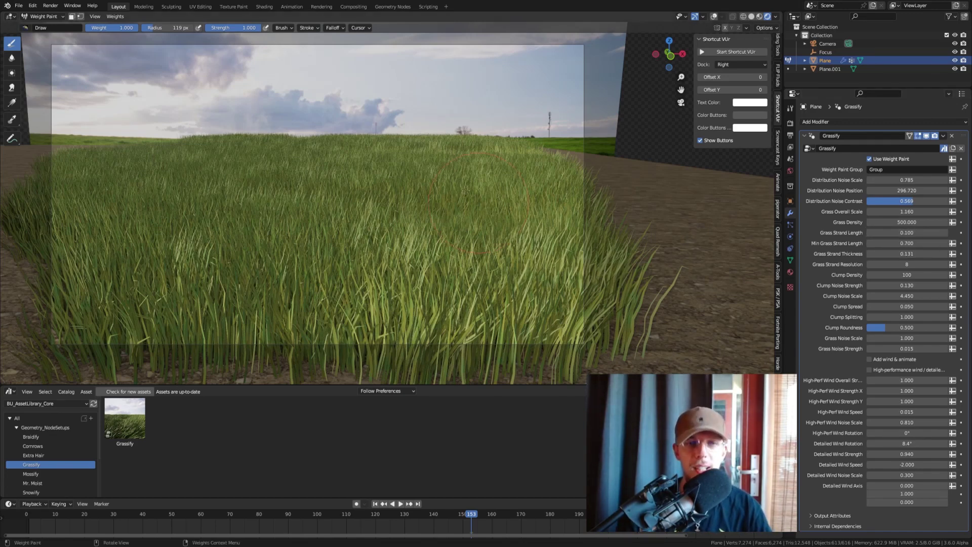
Step: Try Min Grass Strand Length values of 0.170 and 0.950, inspecting the painted patch up close between them
{"action": "mouse_move", "coordinate": [885, 243]}
{"action": "left_mouse_down"}
{"action": "mouse_move", "coordinate": [906, 243]}
{"action": "mouse_move", "coordinate": [845, 243]}
{"action": "left_mouse_up"}
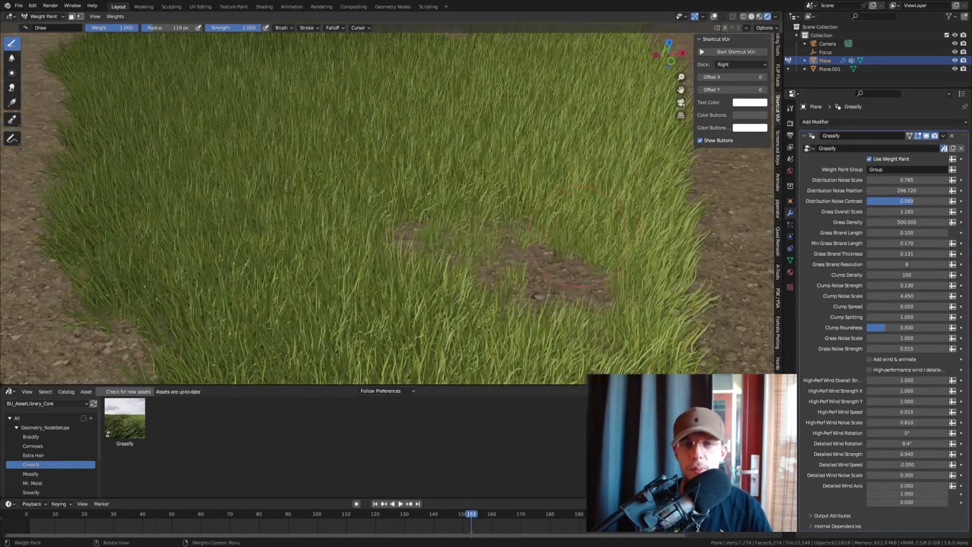
{"action": "scroll", "coordinate": [567, 237], "scroll_direction": "up", "scroll_amount": 4}
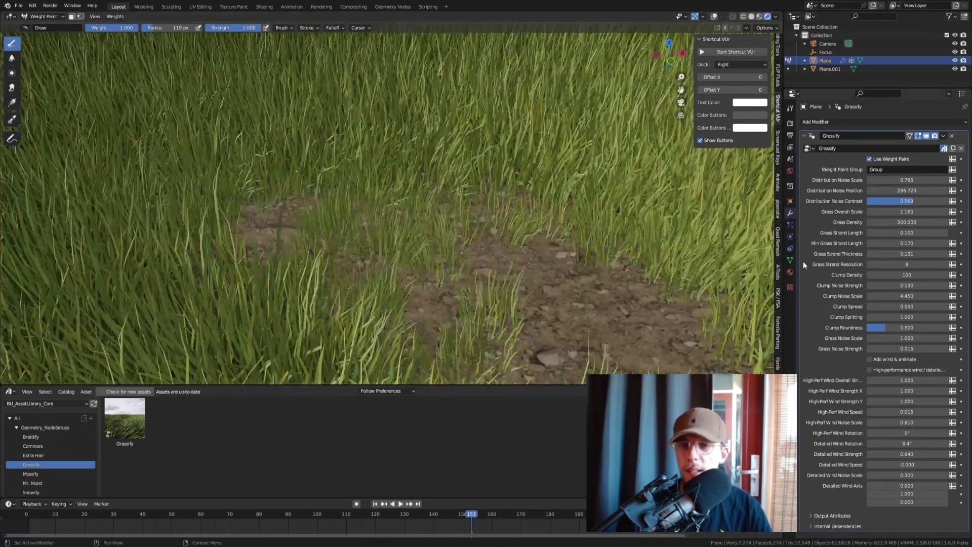
{"action": "scroll", "coordinate": [536, 216], "scroll_direction": "down", "scroll_amount": 5}
{"action": "middle_click_drag", "start_coordinate": [531, 213], "coordinate": [533, 205]}
{"action": "scroll", "coordinate": [567, 212], "scroll_direction": "up", "scroll_amount": 1}
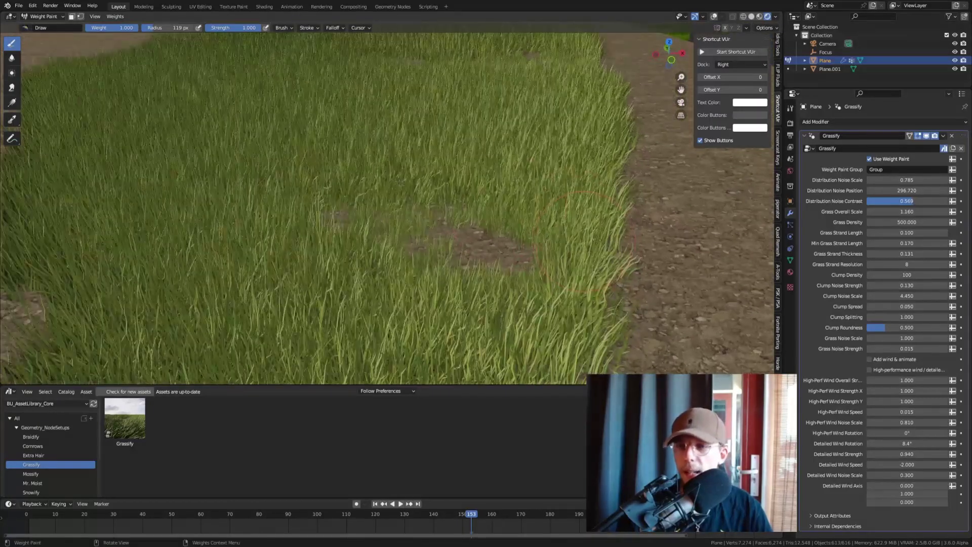
{"action": "mouse_move", "coordinate": [894, 245]}
{"action": "left_mouse_down"}
{"action": "mouse_move", "coordinate": [850, 245]}
{"action": "mouse_move", "coordinate": [959, 245]}
{"action": "mouse_move", "coordinate": [898, 245]}
{"action": "left_mouse_up"}
{"action": "key", "text": "KP_0"}
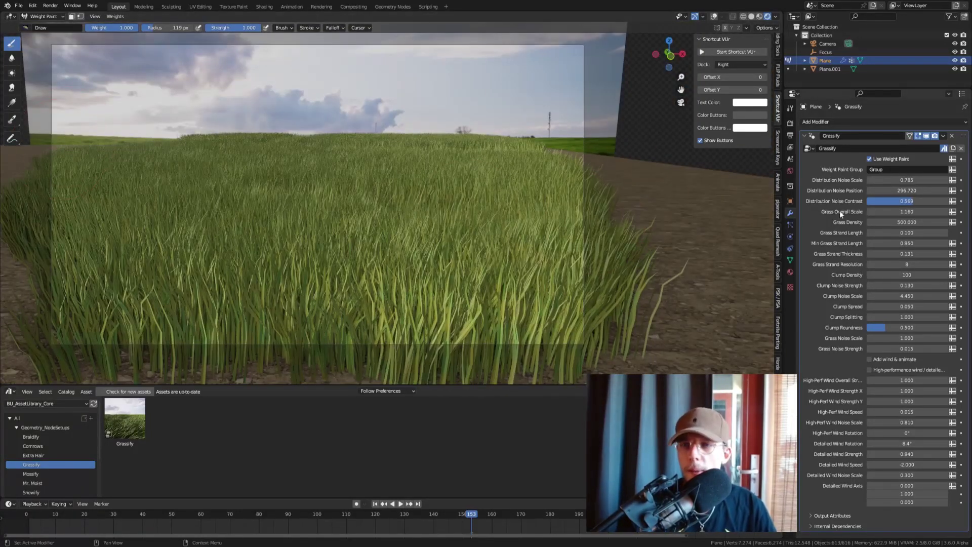
Step: Set the Min Grass Strand Length to 0.5 and the Grass Strand Length to 0.267
{"action": "left_click", "coordinate": [920, 243]}
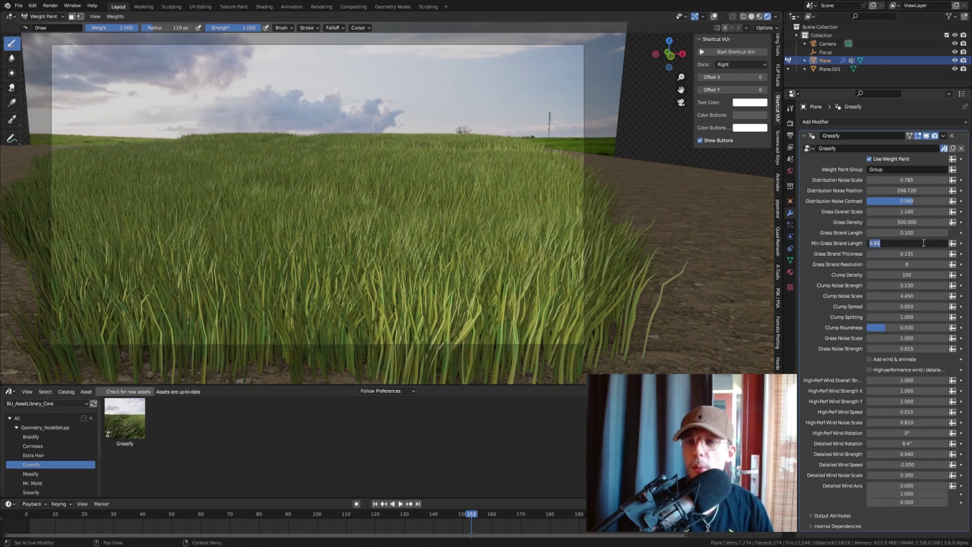
{"action": "type", "text": "0.5"}
{"action": "key", "text": "Return"}
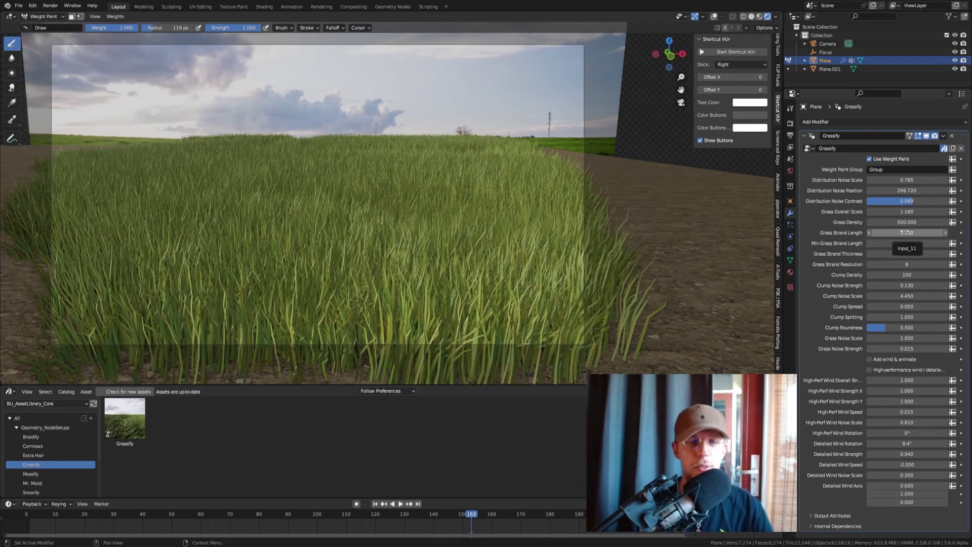
{"action": "left_click_drag", "start_coordinate": [902, 231], "coordinate": [929, 232]}
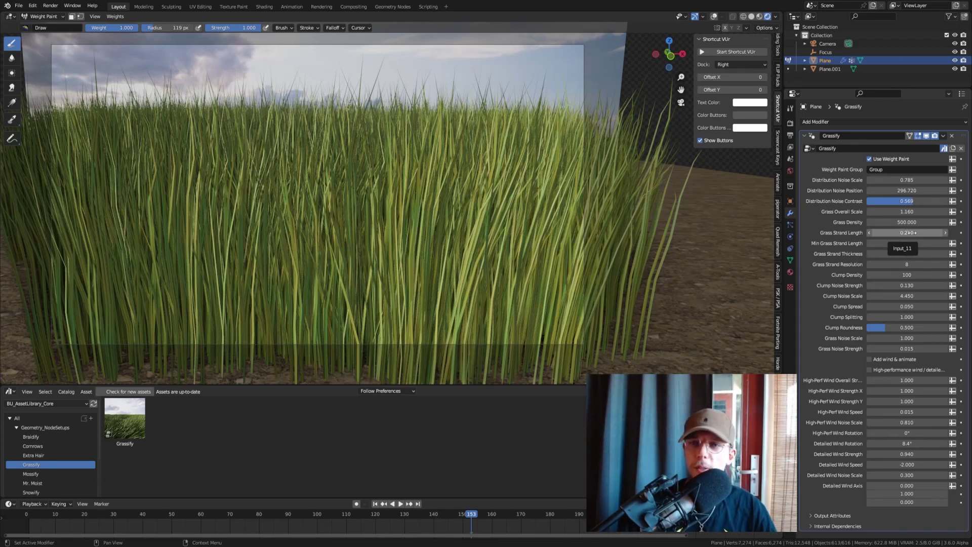
{"action": "left_click_drag", "start_coordinate": [912, 233], "coordinate": [880, 233]}
{"action": "mouse_move", "coordinate": [912, 233]}
{"action": "left_mouse_down"}
{"action": "mouse_move", "coordinate": [946, 233]}
{"action": "mouse_move", "coordinate": [885, 233]}
{"action": "mouse_move", "coordinate": [926, 232]}
{"action": "mouse_move", "coordinate": [911, 232]}
{"action": "left_mouse_up"}
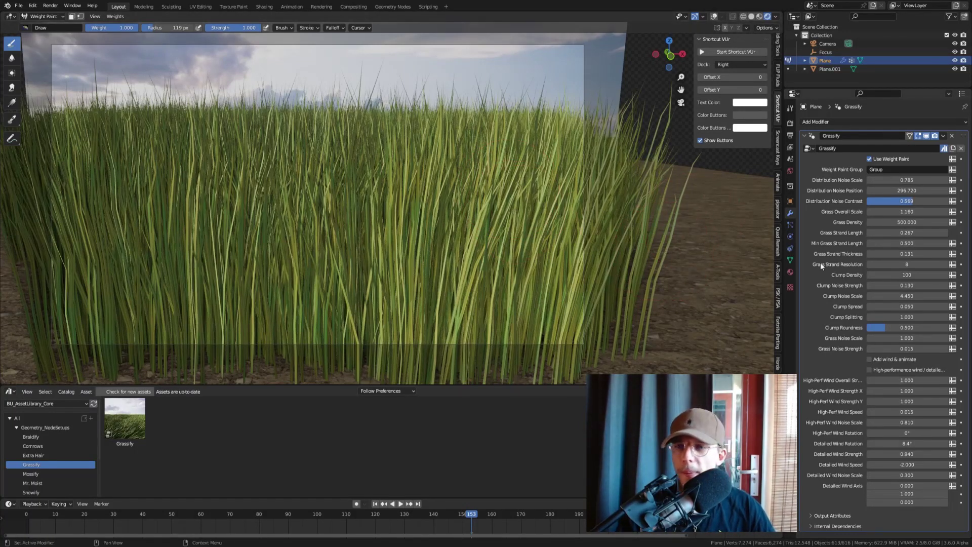
Step: Set Clump Spread to 0.075, Grass Strand Length to 0.129, Min Grass Strand Length to 0.425 and Grass Strand Thickness to 0.251
{"action": "mouse_move", "coordinate": [912, 306]}
{"action": "left_mouse_down"}
{"action": "mouse_move", "coordinate": [880, 306]}
{"action": "mouse_move", "coordinate": [930, 306]}
{"action": "left_mouse_up"}
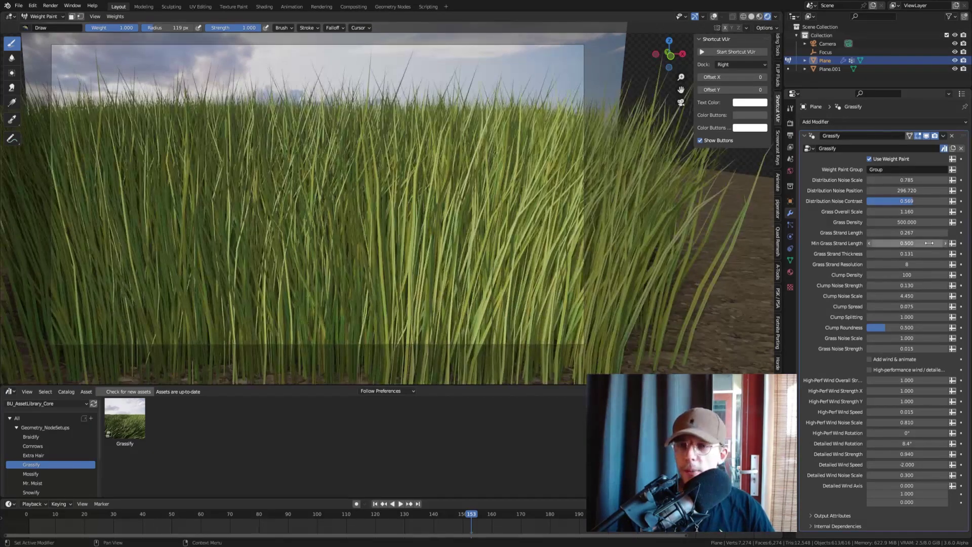
{"action": "left_click_drag", "start_coordinate": [923, 243], "coordinate": [897, 252]}
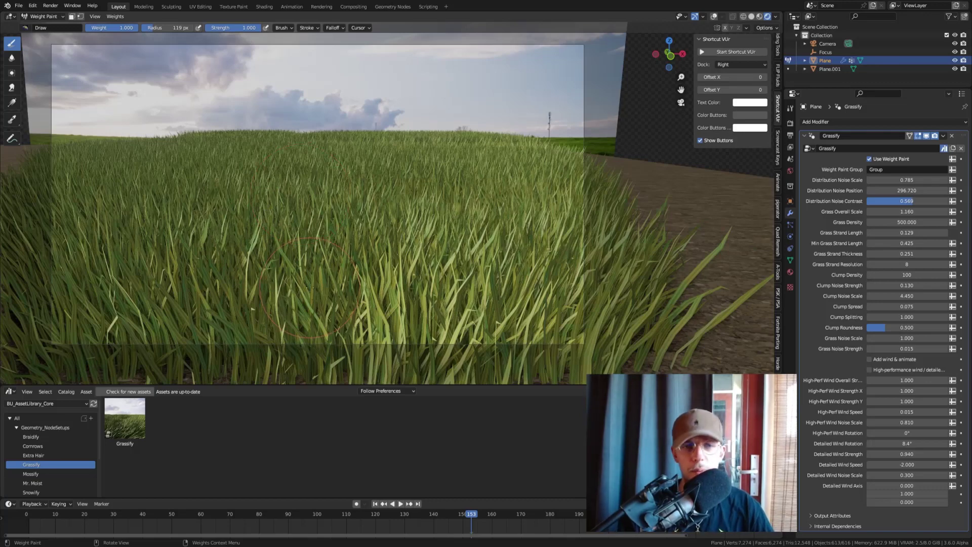
{"action": "scroll", "coordinate": [374, 260], "scroll_direction": "up", "scroll_amount": 5}
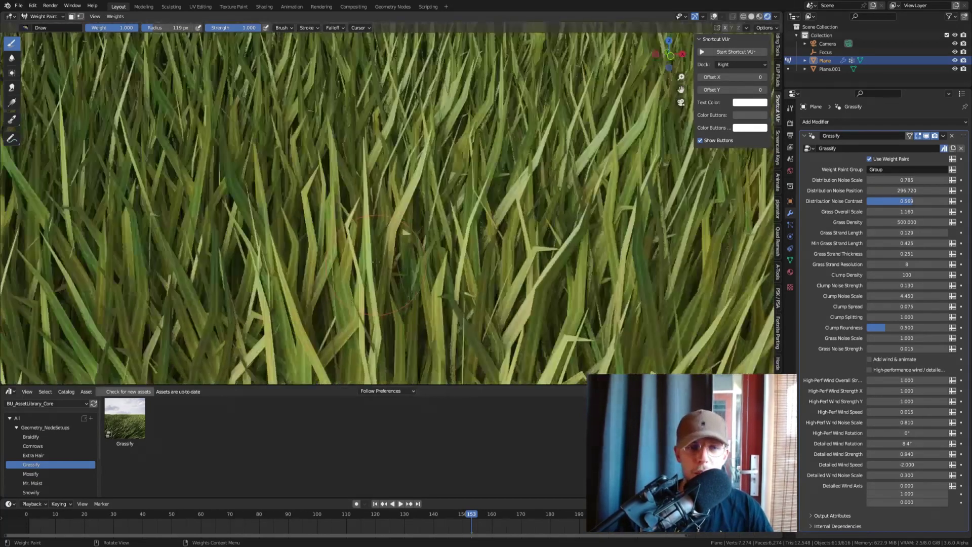
{"action": "scroll", "coordinate": [413, 227], "scroll_direction": "up", "scroll_amount": 2}
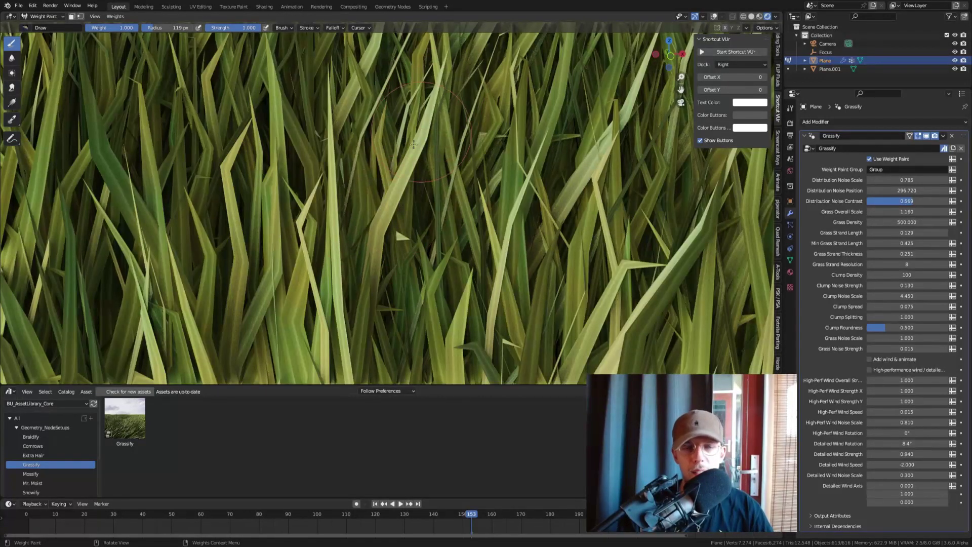
{"action": "scroll", "coordinate": [364, 169], "scroll_direction": "down", "scroll_amount": 7}
{"action": "scroll", "coordinate": [364, 170], "scroll_direction": "down", "scroll_amount": 4}
{"action": "scroll", "coordinate": [301, 215], "scroll_direction": "up", "scroll_amount": 2}
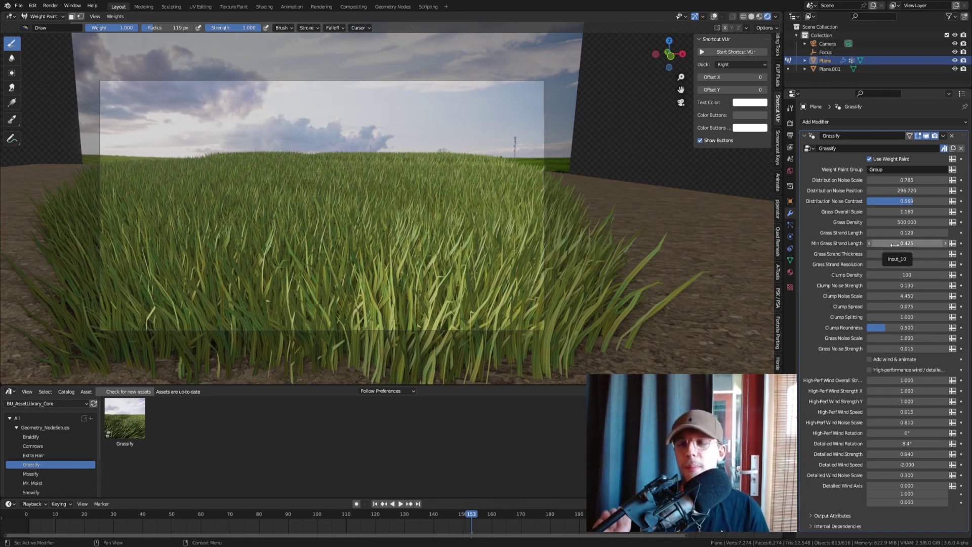
Step: Set the Grass Strand Resolution to 16 and inspect the strands up close
{"action": "left_click", "coordinate": [898, 265]}
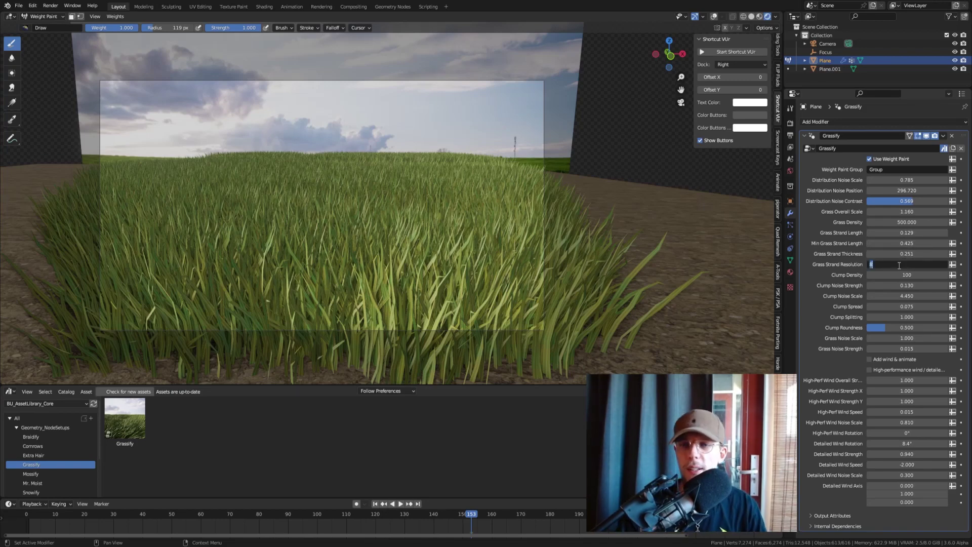
{"action": "type", "text": "16"}
{"action": "key", "text": "Return"}
{"action": "scroll", "coordinate": [394, 245], "scroll_direction": "up", "scroll_amount": 5}
{"action": "scroll", "coordinate": [411, 277], "scroll_direction": "down", "scroll_amount": 5}
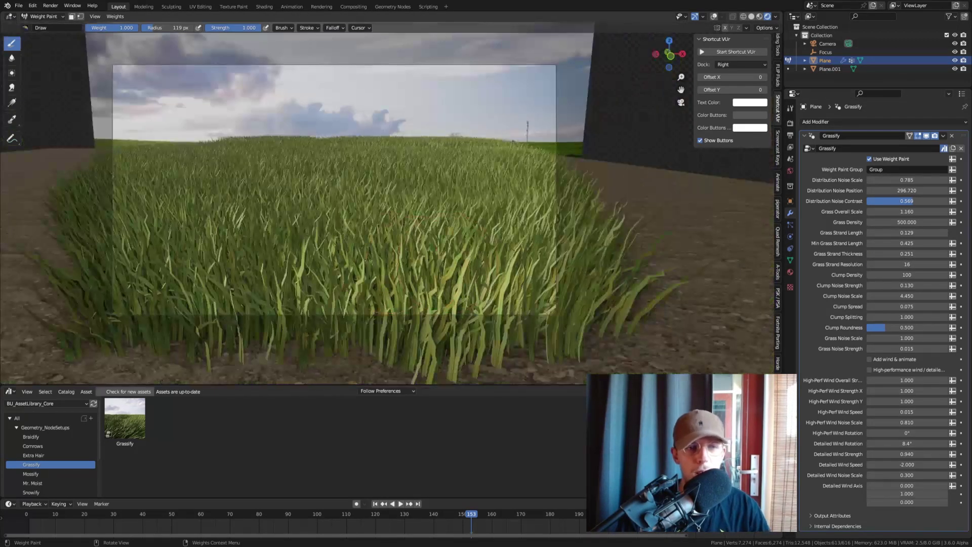
{"action": "scroll", "coordinate": [351, 260], "scroll_direction": "up", "scroll_amount": 2}
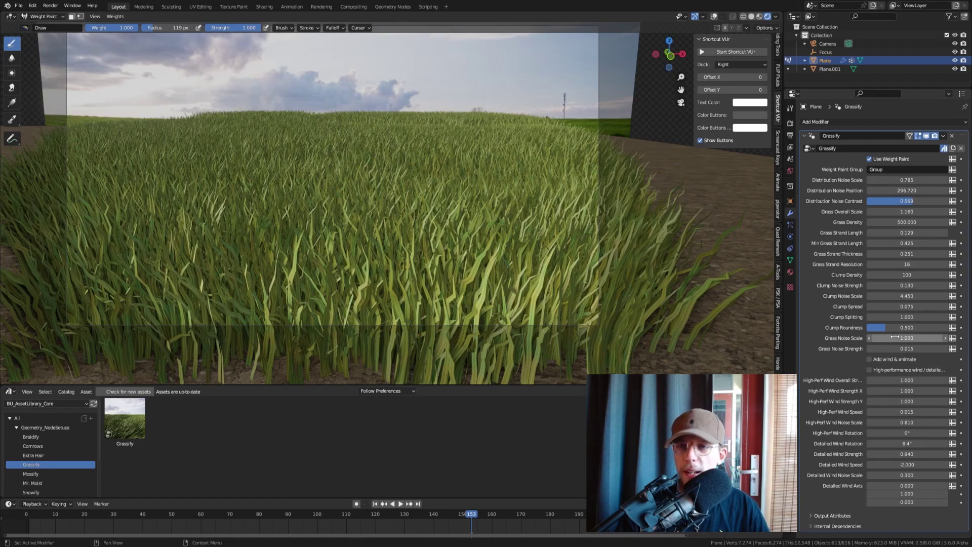
Step: Set Grass Noise Scale to 0.816 and Grass Noise Strength to 0.012, and reduce Grass Strand Resolution to 8
{"action": "left_click_drag", "start_coordinate": [907, 337], "coordinate": [881, 337]}
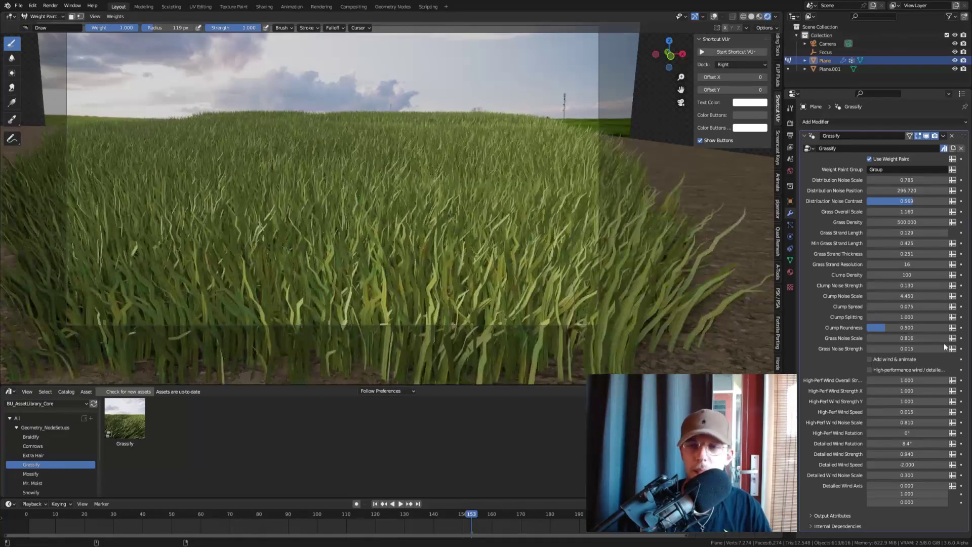
{"action": "left_click_drag", "start_coordinate": [938, 344], "coordinate": [938, 344]}
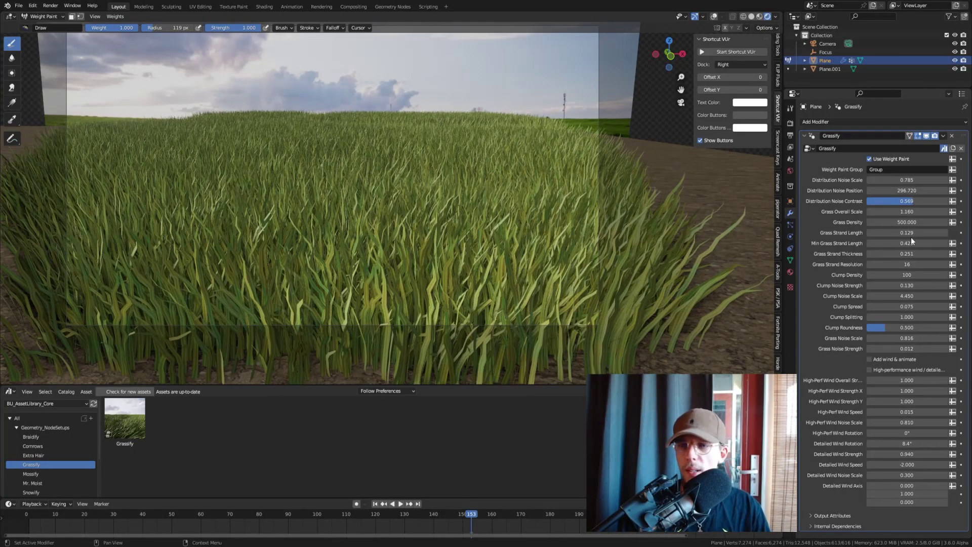
{"action": "left_click", "coordinate": [932, 266]}
{"action": "type", "text": "8"}
{"action": "key", "text": "Return"}
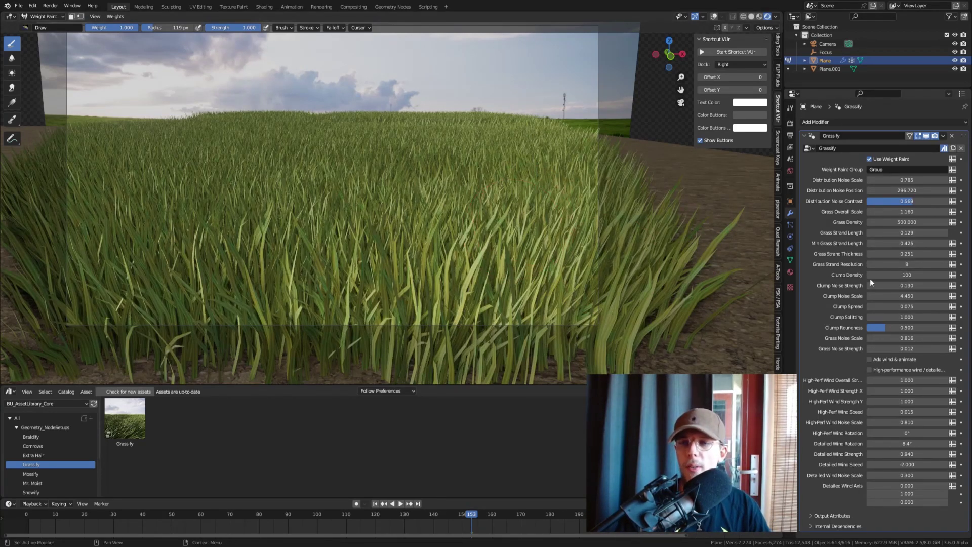
Step: Try Grass Density values of 100, 50 and 5.560 on the painted patch
{"action": "left_click", "coordinate": [903, 222]}
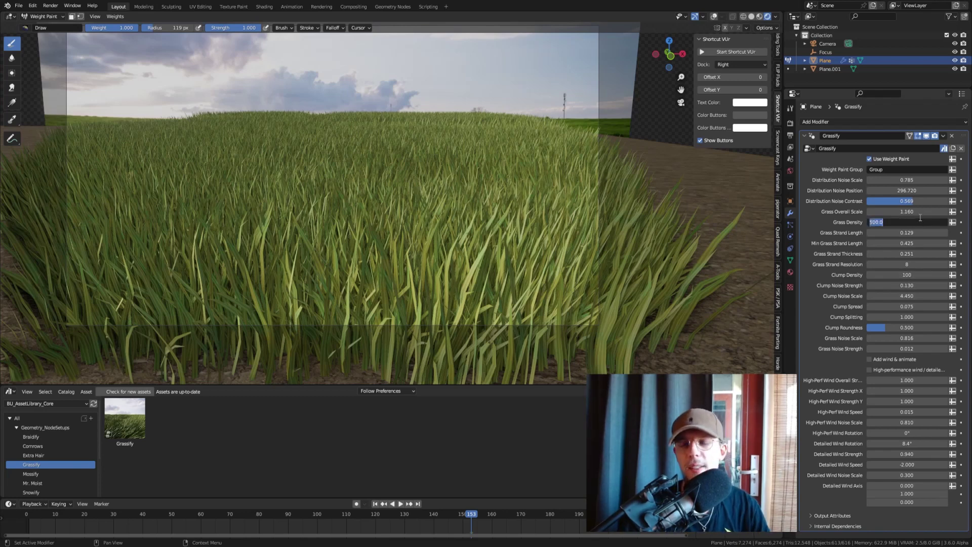
{"action": "key", "text": "Return"}
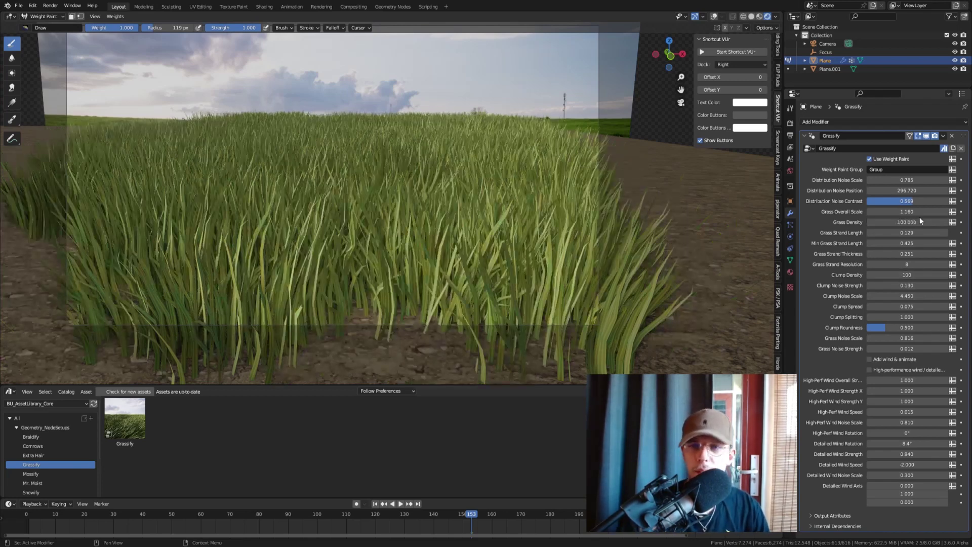
{"action": "left_click", "coordinate": [920, 221]}
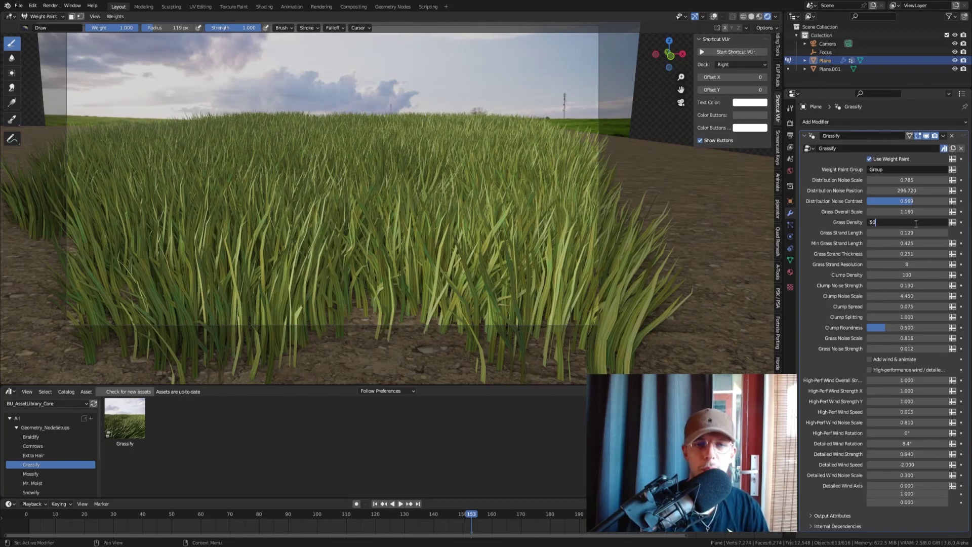
{"action": "key", "text": "Return"}
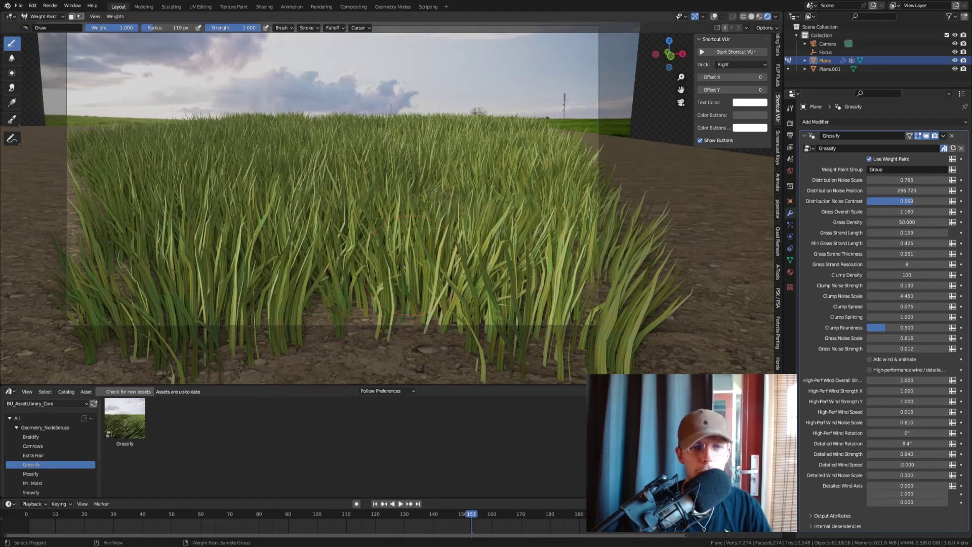
{"action": "middle_click_drag", "start_coordinate": [370, 274], "coordinate": [435, 215], "text": "shift"}
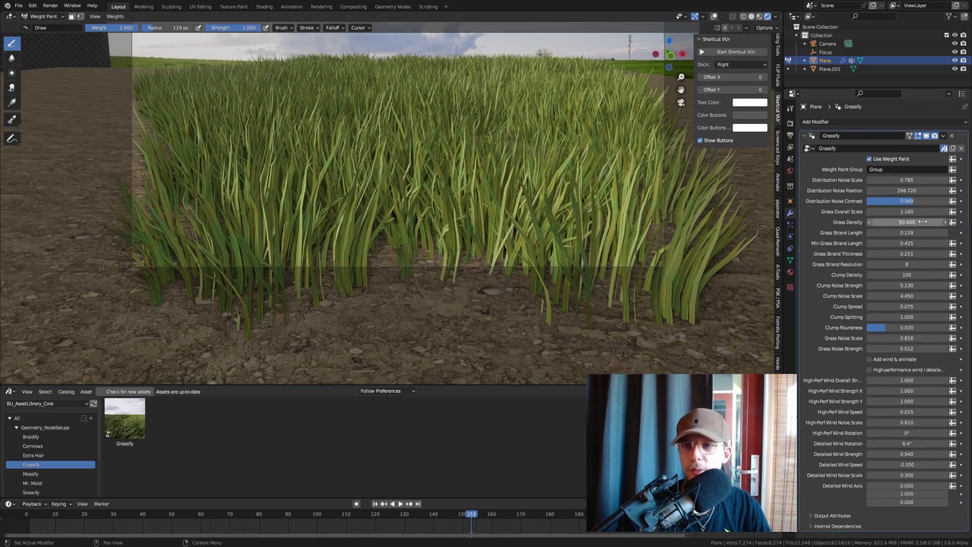
{"action": "left_click_drag", "start_coordinate": [919, 222], "coordinate": [836, 222]}
{"action": "middle_click_drag", "start_coordinate": [377, 134], "coordinate": [477, 204]}
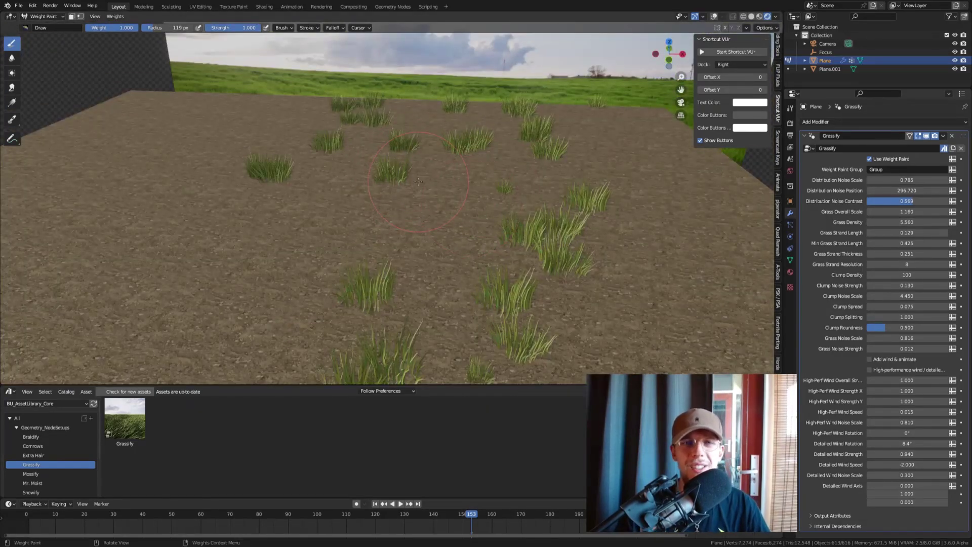
Step: Set the Clump Density to 235 and inspect the individual grass clumps
{"action": "scroll", "coordinate": [414, 182], "scroll_direction": "up", "scroll_amount": 8}
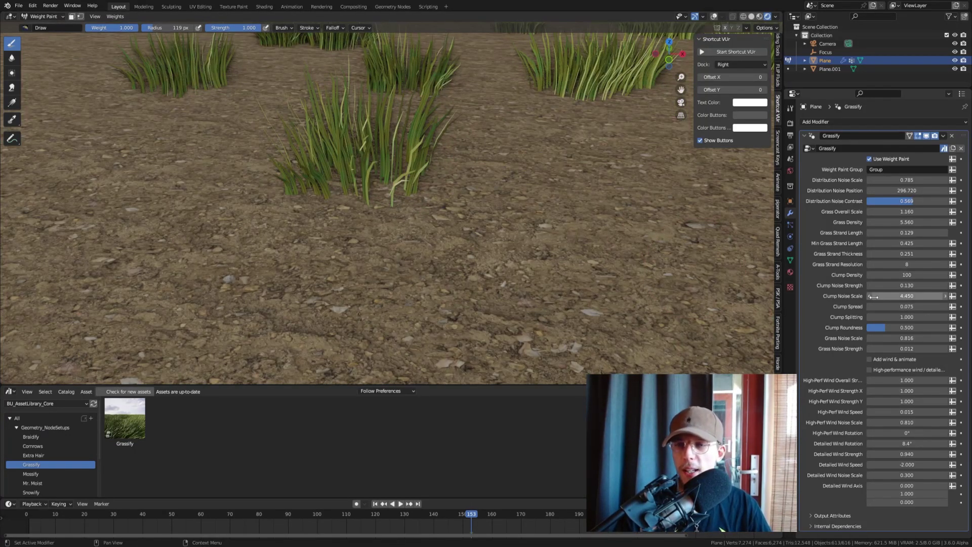
{"action": "scroll", "coordinate": [395, 248], "scroll_direction": "up", "scroll_amount": 6}
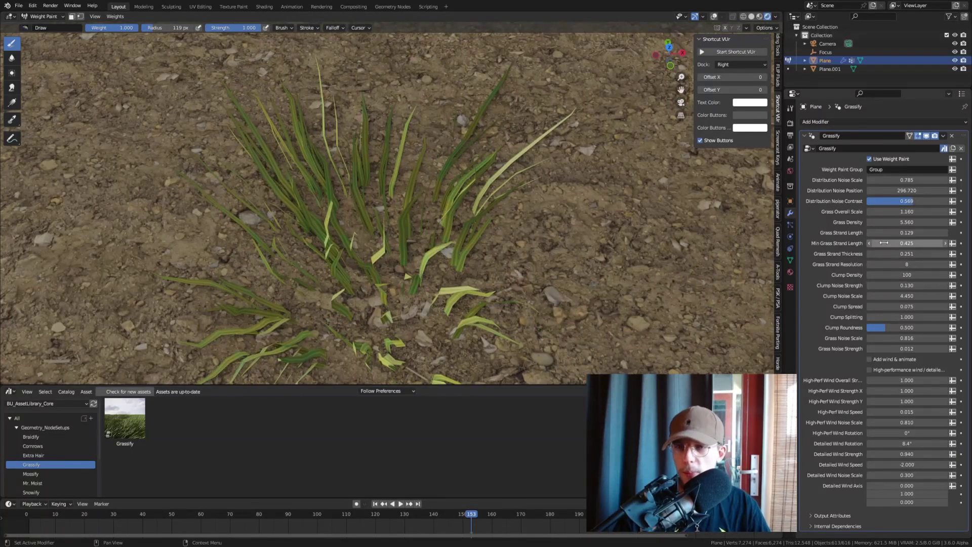
{"action": "mouse_move", "coordinate": [887, 275]}
{"action": "left_mouse_down"}
{"action": "mouse_move", "coordinate": [957, 275]}
{"action": "mouse_move", "coordinate": [900, 274]}
{"action": "left_mouse_up"}
{"action": "middle_click_drag", "start_coordinate": [567, 253], "coordinate": [566, 233]}
{"action": "middle_click_drag", "start_coordinate": [658, 324], "coordinate": [512, 218], "text": "shift"}
{"action": "scroll", "coordinate": [505, 213], "scroll_direction": "down", "scroll_amount": 5}
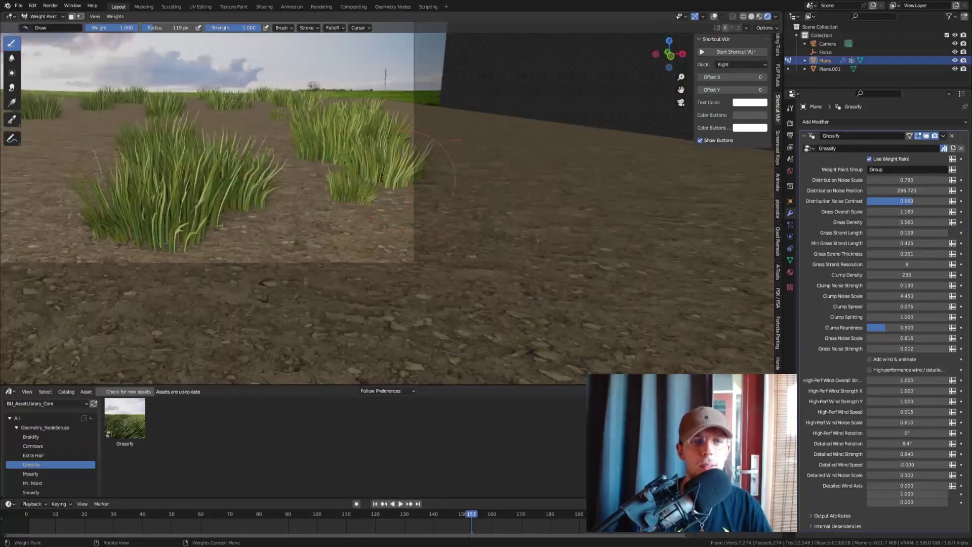
{"action": "scroll", "coordinate": [427, 252], "scroll_direction": "down", "scroll_amount": 2}
{"action": "scroll", "coordinate": [428, 252], "scroll_direction": "up", "scroll_amount": 2}
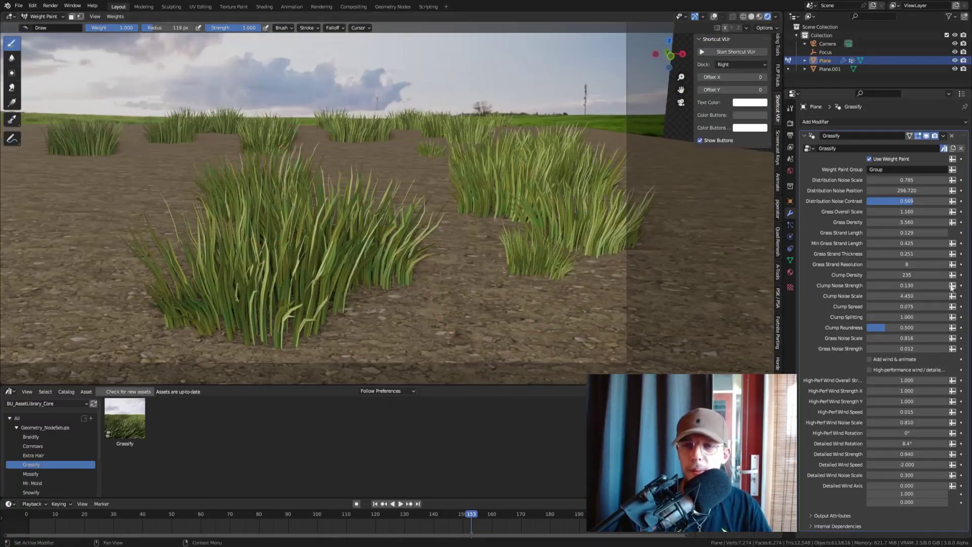
Step: Lower the Clump Density to 15 and enter a new Grass Density
{"action": "left_click", "coordinate": [909, 277]}
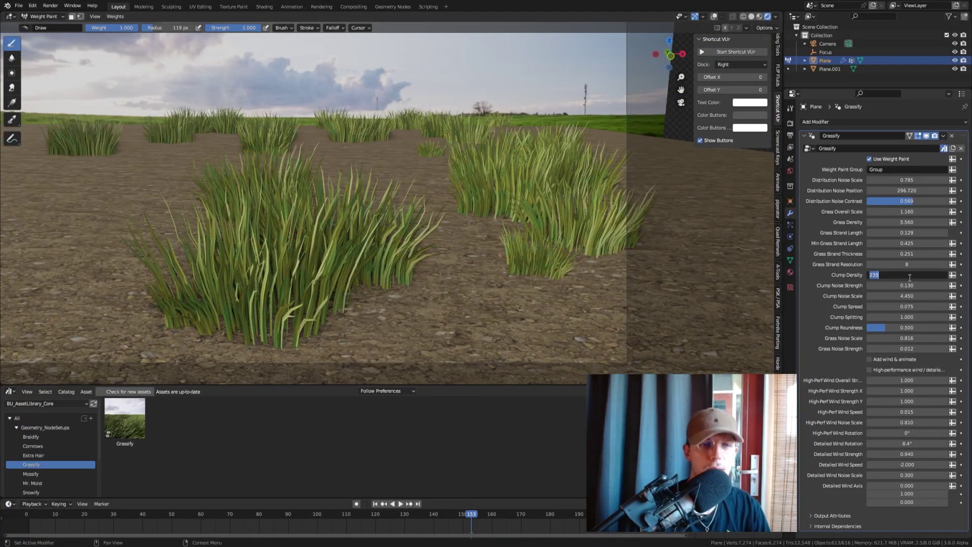
{"action": "type", "text": "10"}
{"action": "key", "text": "Return"}
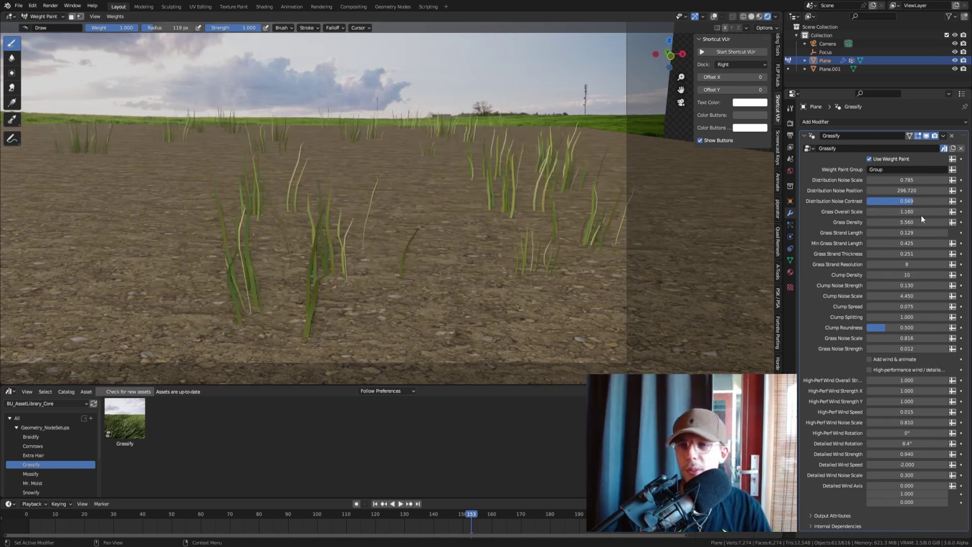
{"action": "left_click", "coordinate": [903, 223]}
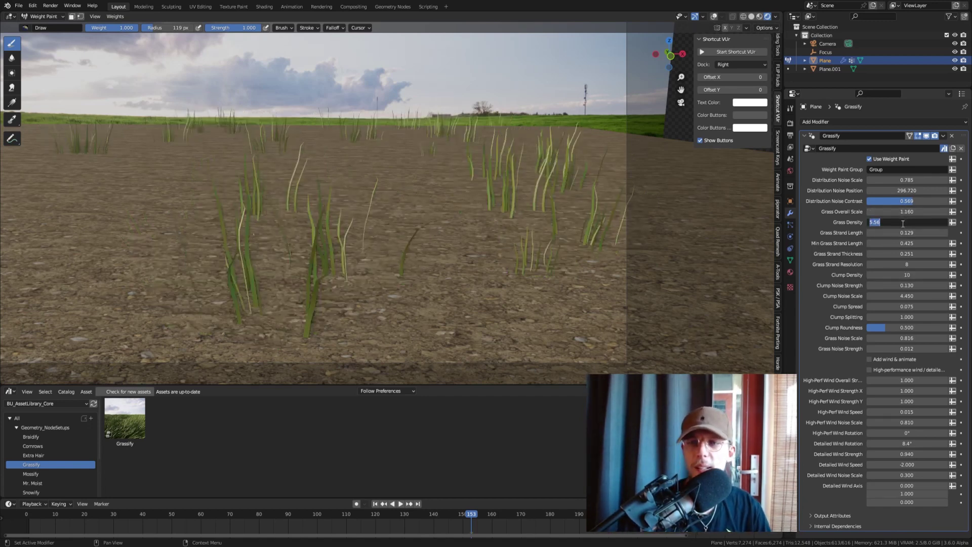
{"action": "key", "text": "Return"}
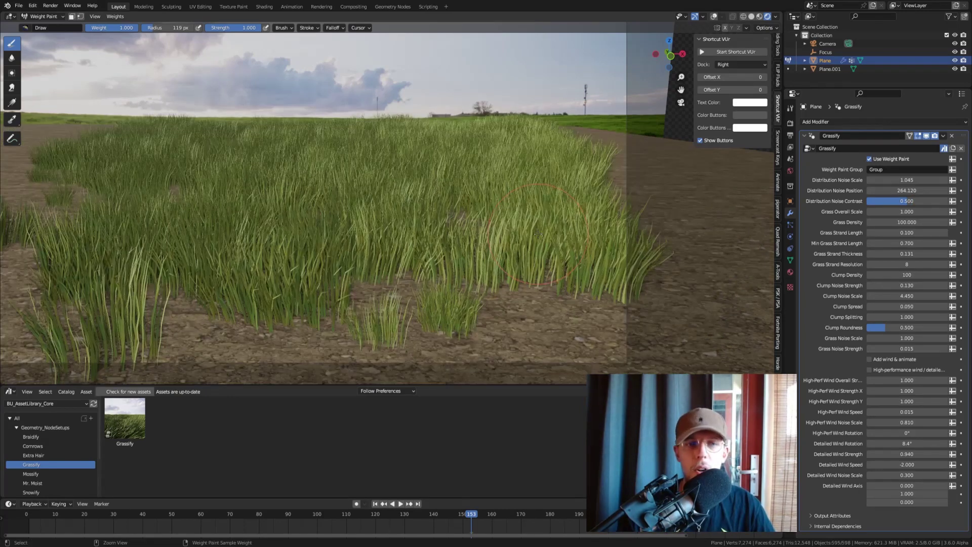
Step: Undo the grass setting changes and weight painting back to Object Mode with Use Weight Paint off, and save the file
{"action": "key", "text": "ctrl+z"}
{"action": "key", "text": "ctrl+z"}
{"action": "key", "text": "ctrl+z"}
{"action": "key", "text": "ctrl+z"}
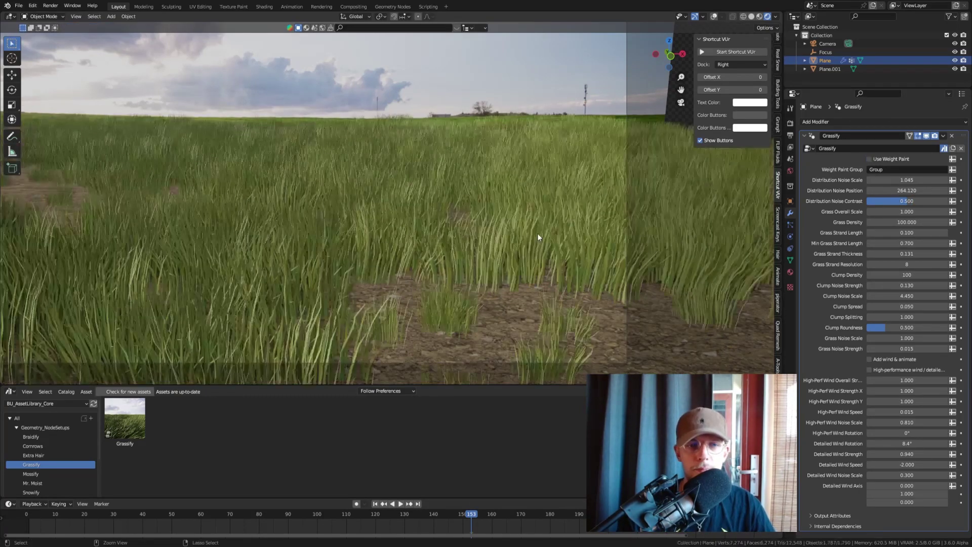
{"action": "left_click", "coordinate": [433, 204]}
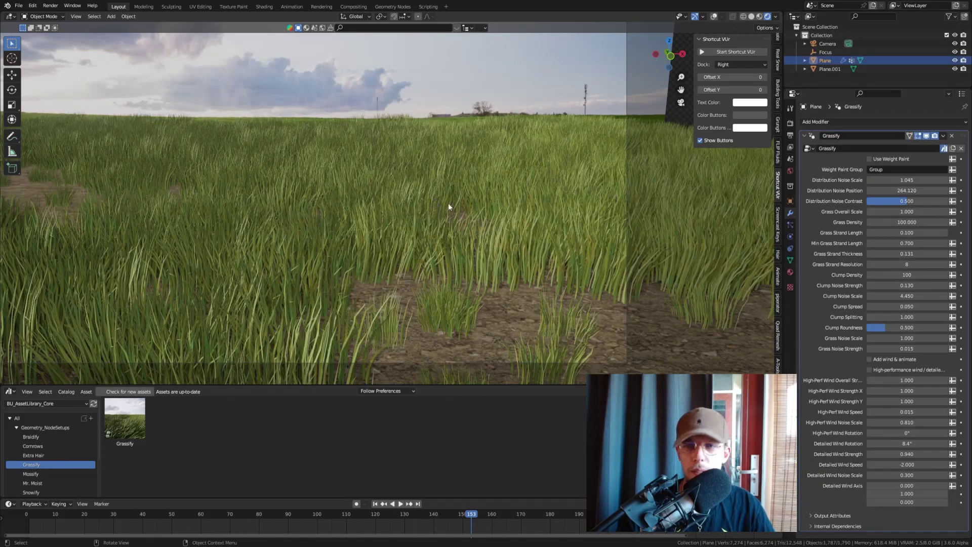
{"action": "key", "text": "ctrl+s"}
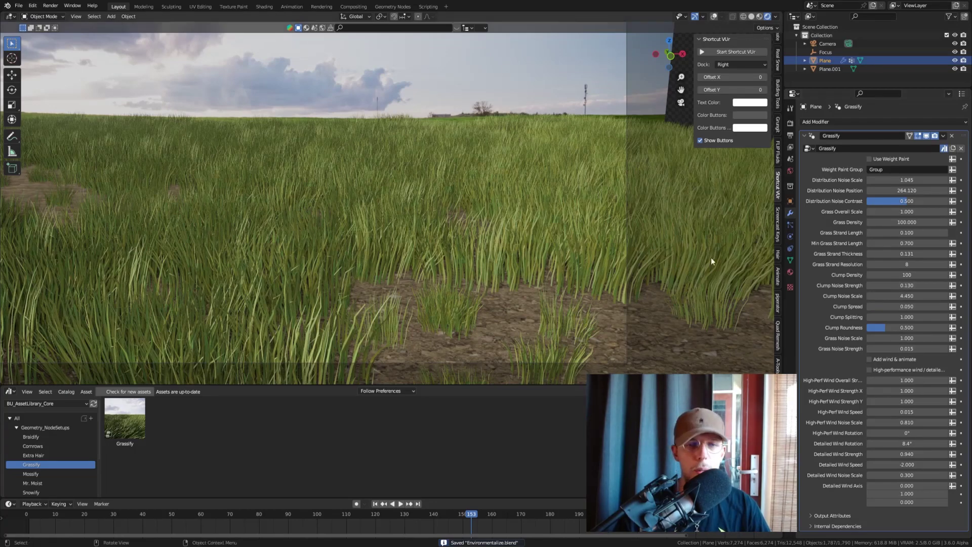
Step: Set the Clump Noise Scale to 5.410 and the Clump Noise Strength to 0.135, trying strengths of 0.251 and 0.261 along the way
{"action": "left_click_drag", "start_coordinate": [891, 285], "coordinate": [916, 285]}
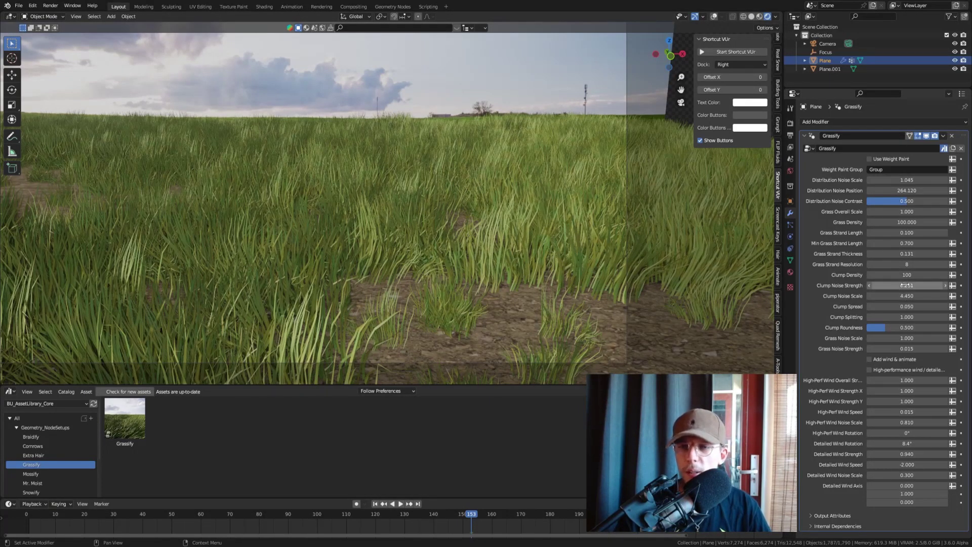
{"action": "mouse_move", "coordinate": [906, 296]}
{"action": "left_mouse_down"}
{"action": "mouse_move", "coordinate": [937, 295]}
{"action": "mouse_move", "coordinate": [893, 296]}
{"action": "mouse_move", "coordinate": [909, 296]}
{"action": "left_mouse_up"}
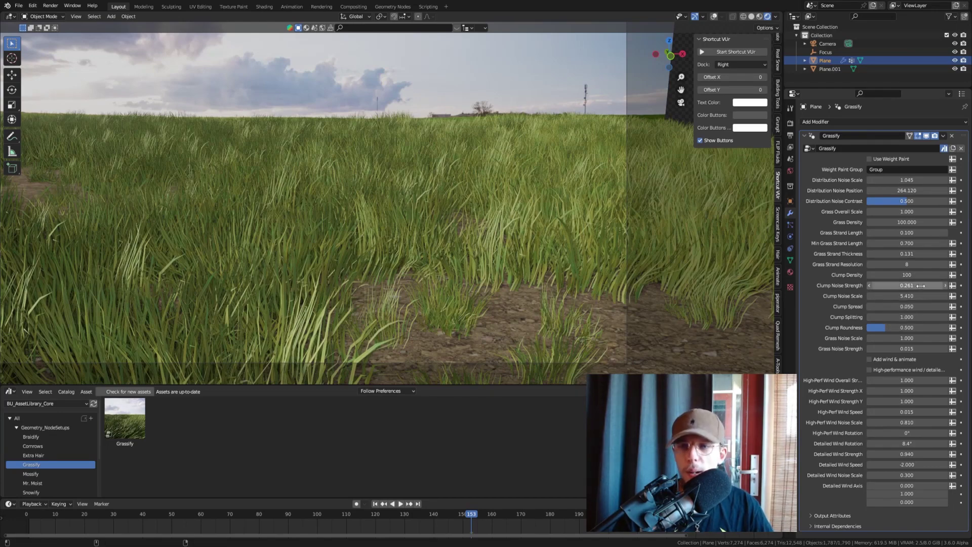
{"action": "mouse_move", "coordinate": [899, 285]}
{"action": "left_mouse_down"}
{"action": "mouse_move", "coordinate": [889, 285]}
{"action": "mouse_move", "coordinate": [904, 285]}
{"action": "left_mouse_up"}
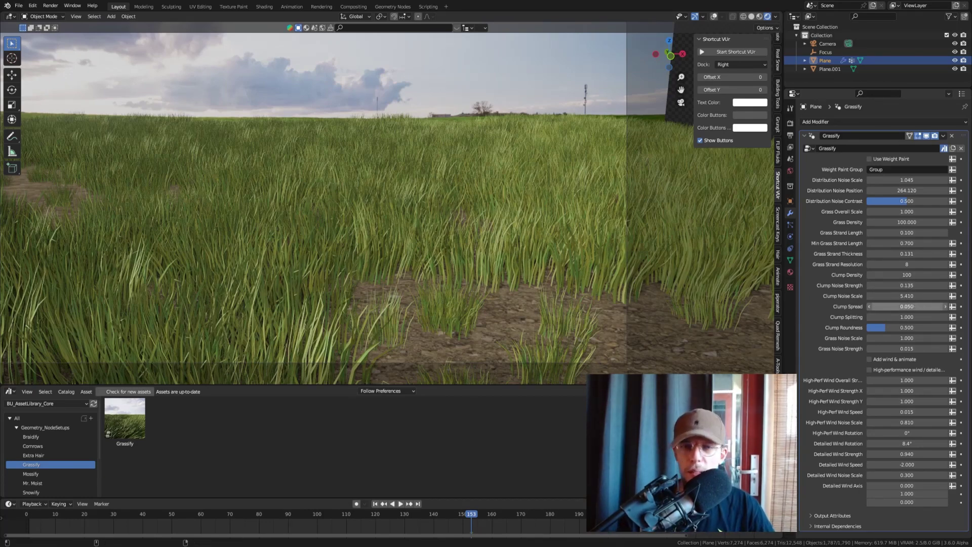
Step: Set Clump Spread to 0.037, Clump Splitting to 0.915 and Clump Roundness to 1.135
{"action": "left_click_drag", "start_coordinate": [907, 307], "coordinate": [873, 306]}
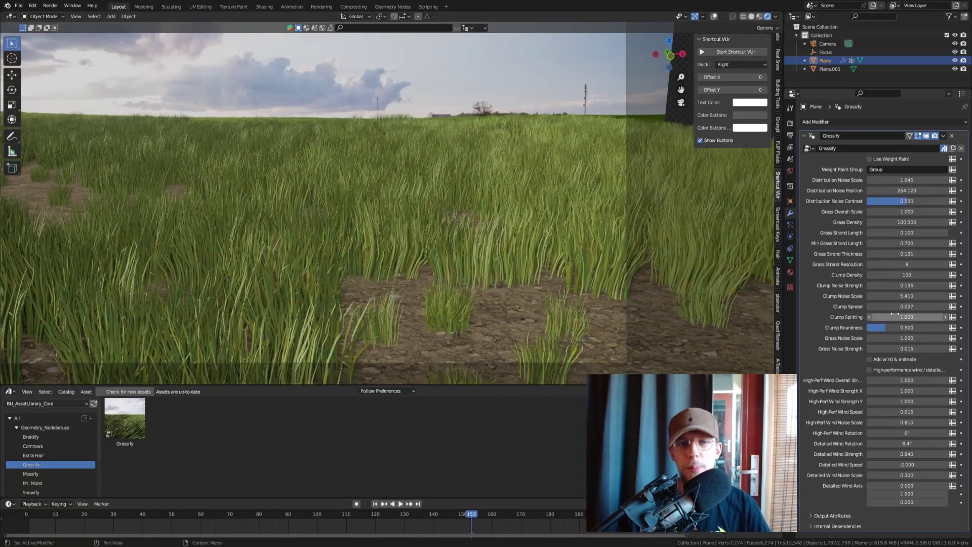
{"action": "scroll", "coordinate": [522, 256], "scroll_direction": "up", "scroll_amount": 2}
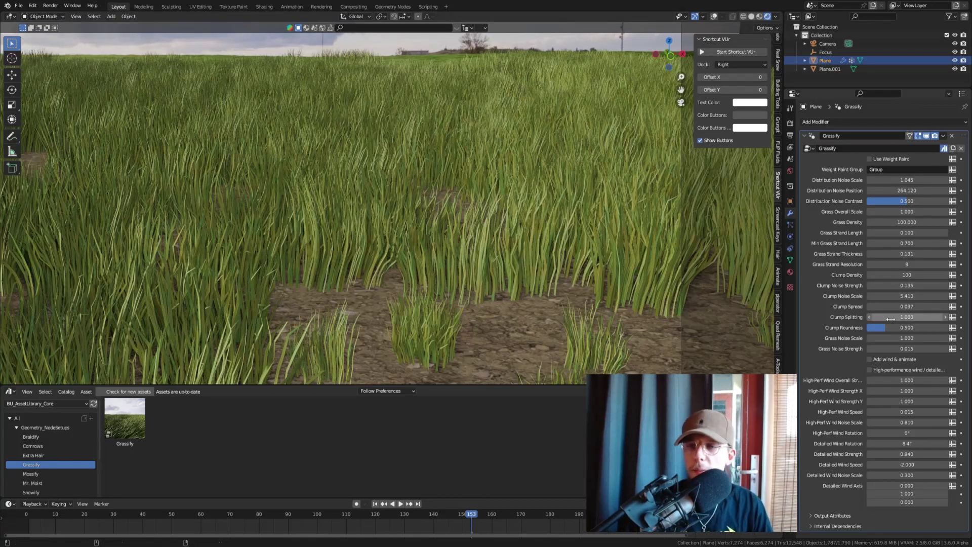
{"action": "mouse_move", "coordinate": [906, 317]}
{"action": "left_mouse_down"}
{"action": "mouse_move", "coordinate": [944, 317]}
{"action": "mouse_move", "coordinate": [876, 317]}
{"action": "mouse_move", "coordinate": [894, 331]}
{"action": "left_mouse_up"}
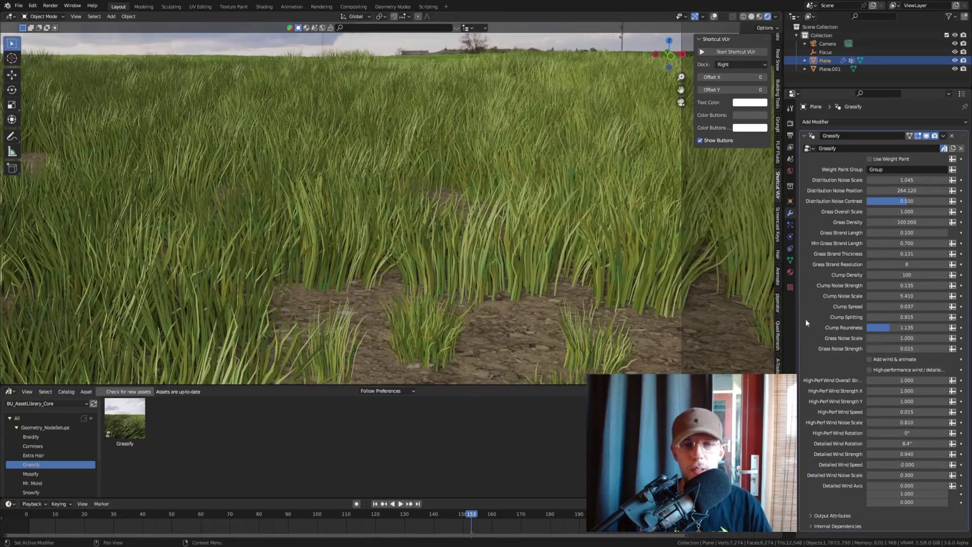
Step: Return to the camera view and set the Grass Density to 500
{"action": "key", "text": "KP_0"}
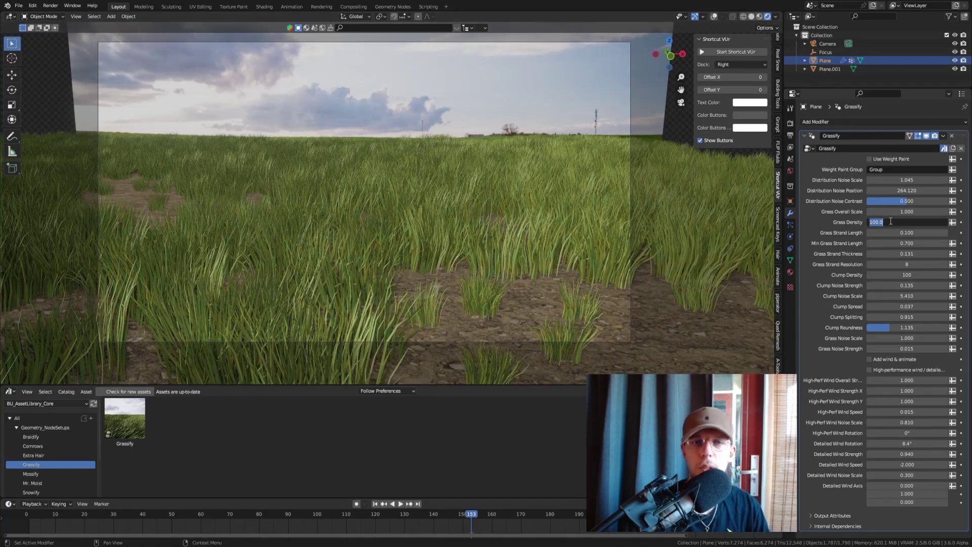
{"action": "left_click", "coordinate": [890, 221]}
{"action": "type", "text": "500"}
{"action": "key", "text": "Return"}
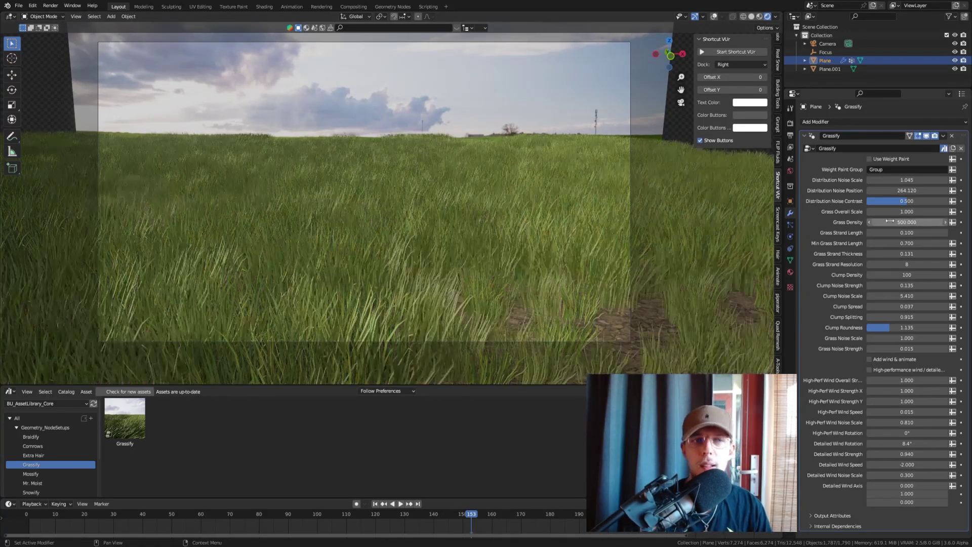
Step: Enable Use Weight Paint and weight paint grass across most of the ground plane with a 253 px brush
{"action": "left_click", "coordinate": [869, 159]}
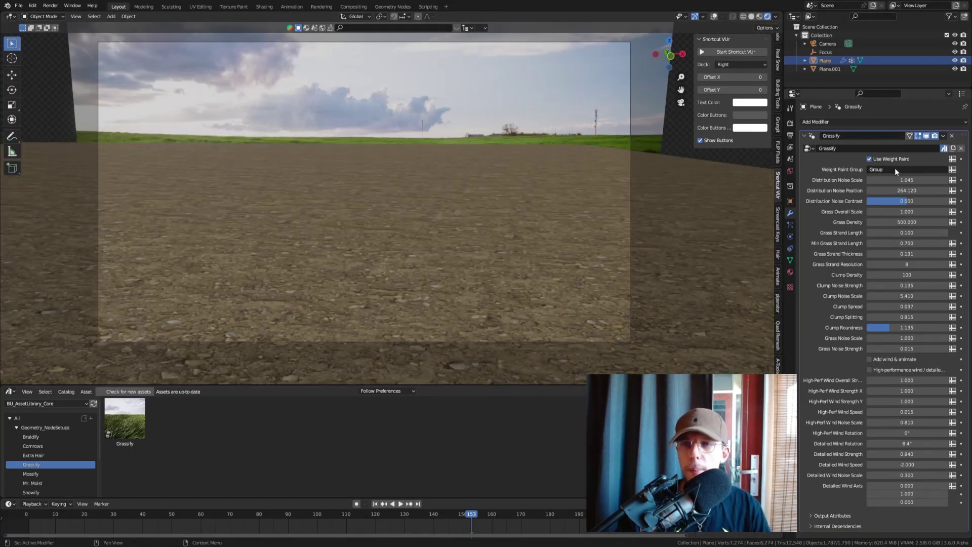
{"action": "left_click", "coordinate": [47, 66]}
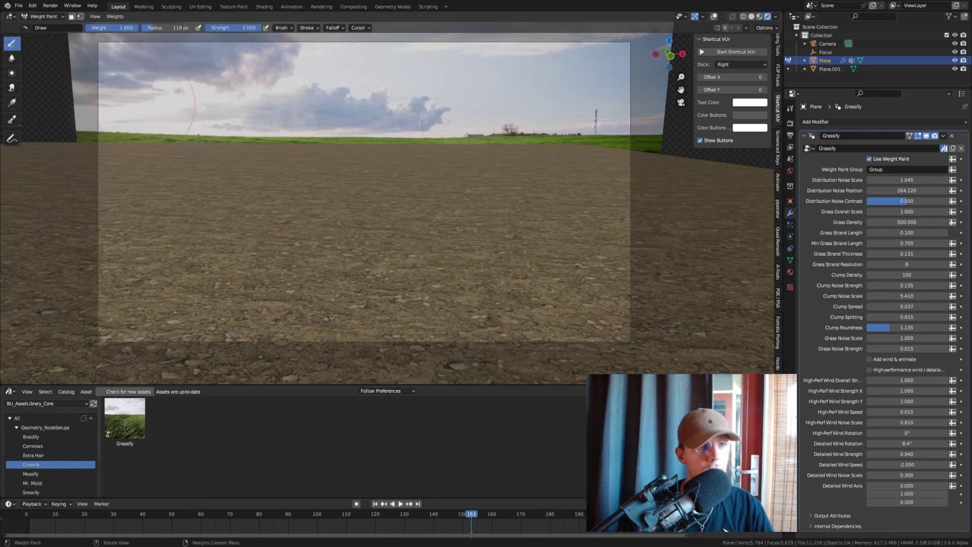
{"action": "mouse_move", "coordinate": [268, 213]}
{"action": "left_mouse_down"}
{"action": "mouse_move", "coordinate": [415, 208]}
{"action": "mouse_move", "coordinate": [274, 218]}
{"action": "mouse_move", "coordinate": [383, 228]}
{"action": "left_mouse_up"}
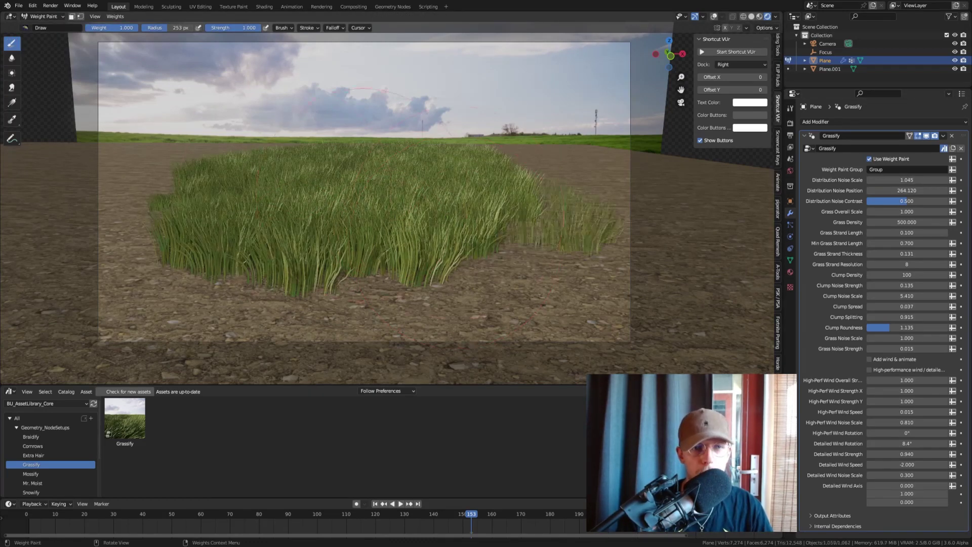
{"action": "mouse_move", "coordinate": [276, 192]}
{"action": "left_mouse_down"}
{"action": "mouse_move", "coordinate": [547, 230]}
{"action": "mouse_move", "coordinate": [167, 198]}
{"action": "mouse_move", "coordinate": [444, 229]}
{"action": "left_mouse_up"}
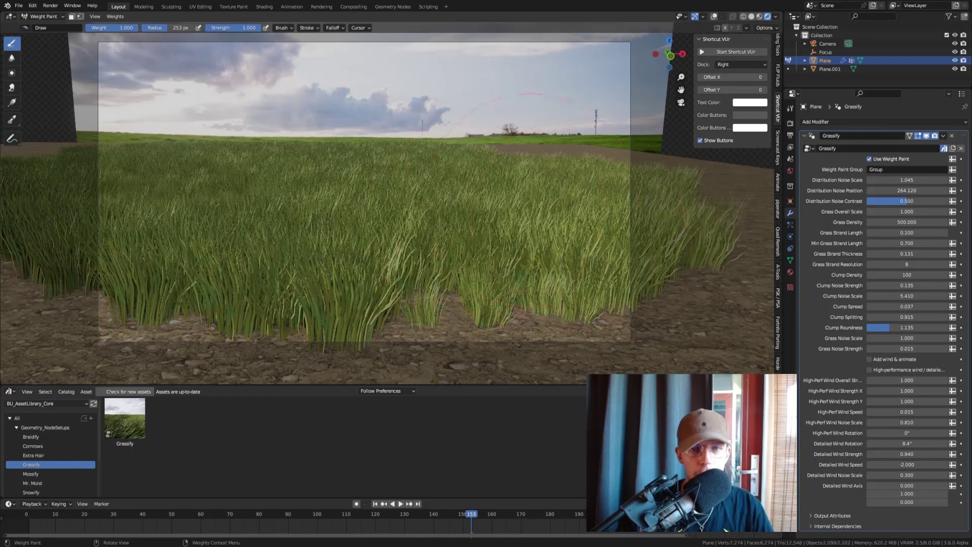
Step: Return the ground plane to Object Mode, then set Grass Overall Scale to 1.116 and Grass Strand Length to 0.106
{"action": "left_click", "coordinate": [39, 19]}
{"action": "left_click", "coordinate": [39, 26]}
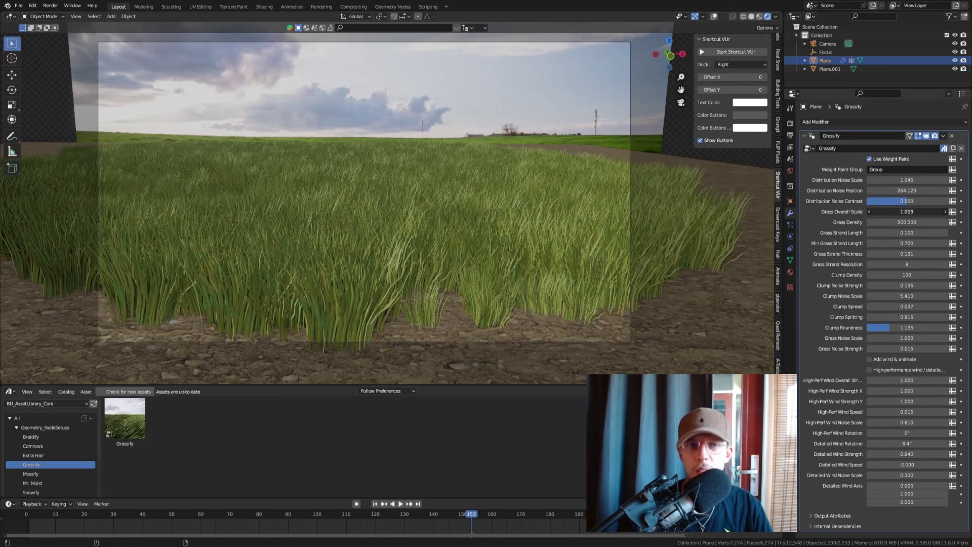
{"action": "left_click_drag", "start_coordinate": [894, 211], "coordinate": [902, 233]}
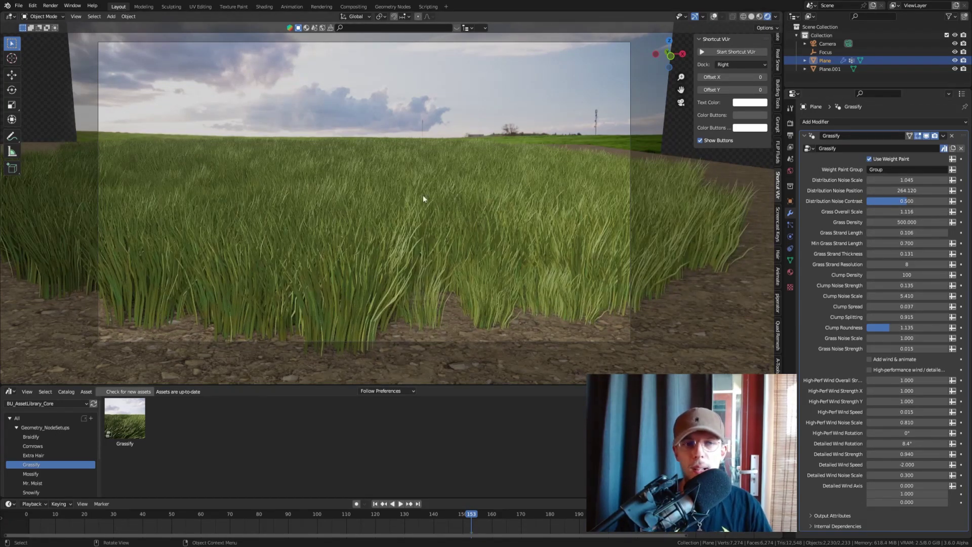
Step: Enable Add wind & animate, play the animation, and disable Use Weight Paint so grass covers the ground plane
{"action": "left_click", "coordinate": [869, 360]}
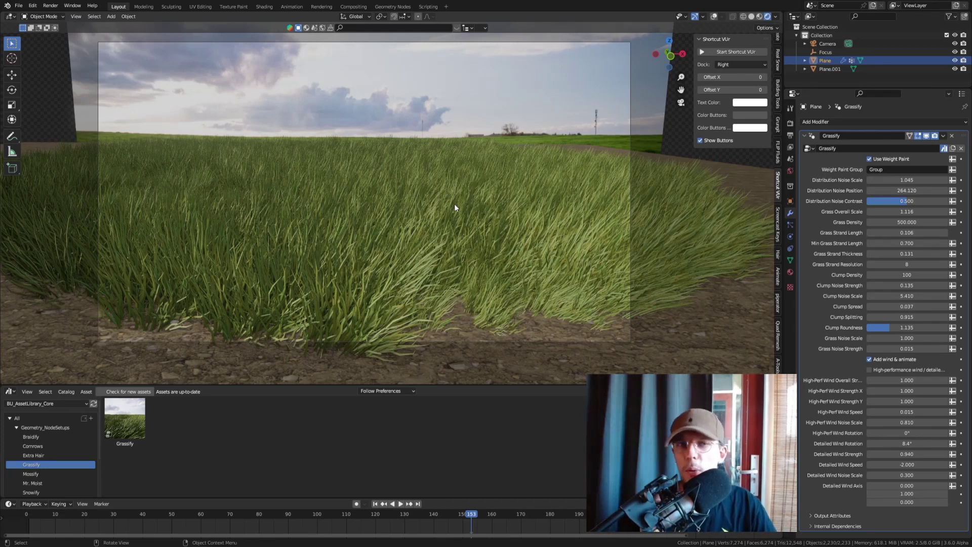
{"action": "key", "text": "space"}
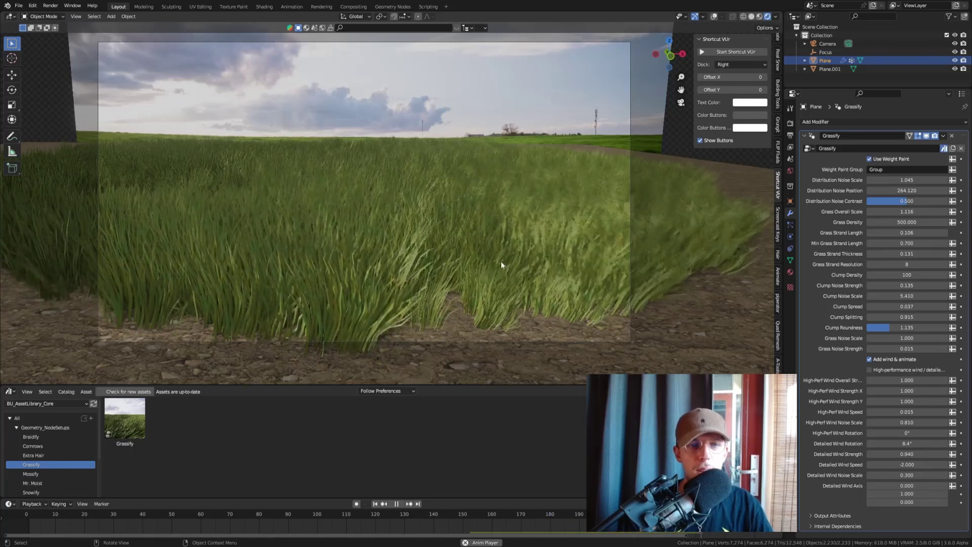
{"action": "left_click", "coordinate": [869, 159]}
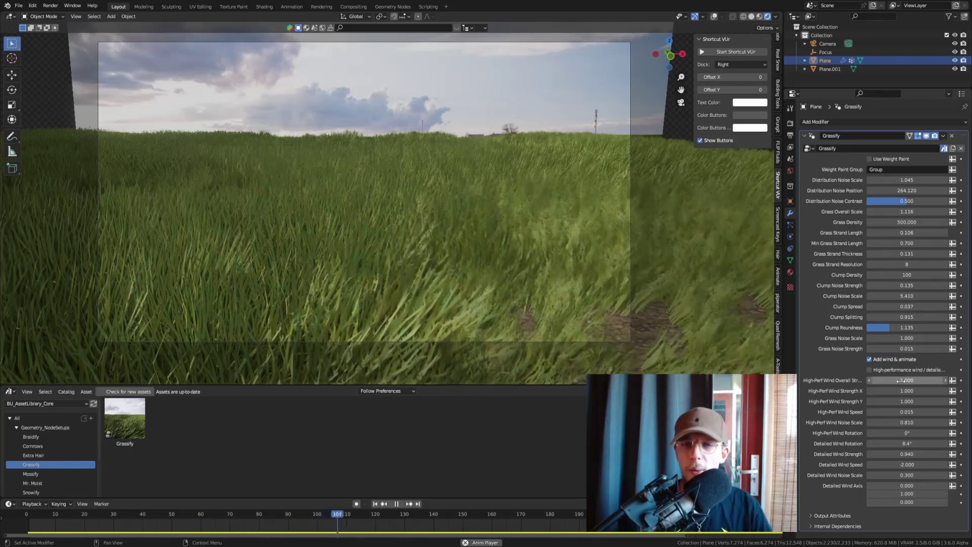
Step: Set High-Perf Wind Rotation to 68.3° and High-Perf Wind Overall Strength to 3, trying a strength of 2.040 first
{"action": "left_click_drag", "start_coordinate": [901, 381], "coordinate": [934, 380]}
{"action": "mouse_move", "coordinate": [886, 433]}
{"action": "left_mouse_down"}
{"action": "mouse_move", "coordinate": [942, 432]}
{"action": "mouse_move", "coordinate": [889, 432]}
{"action": "left_mouse_up"}
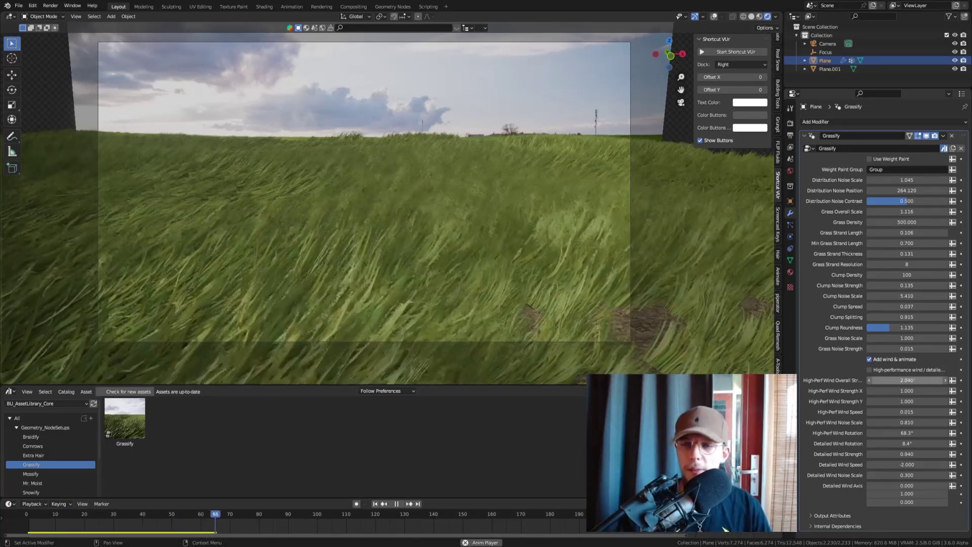
{"action": "left_click", "coordinate": [914, 378]}
{"action": "type", "text": "3"}
{"action": "key", "text": "Return"}
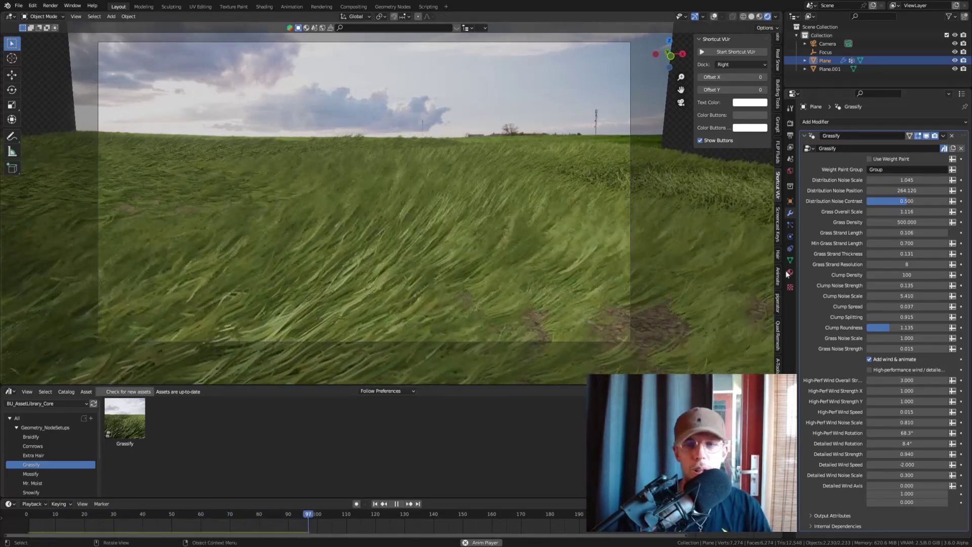
Step: Try a High-Perf Wind Overall Strength of 5, then set it to 2
{"action": "left_click", "coordinate": [907, 379]}
{"action": "type", "text": "5"}
{"action": "key", "text": "Return"}
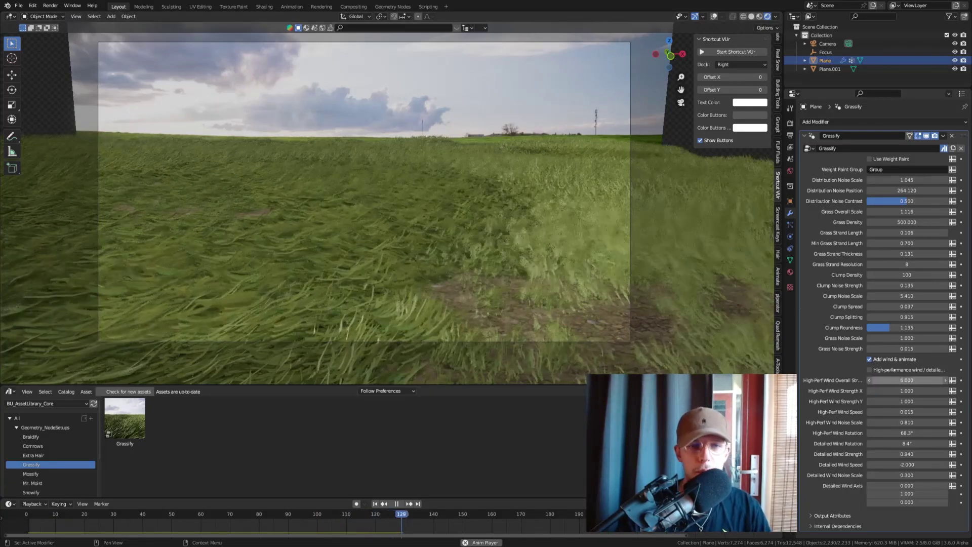
{"action": "left_click", "coordinate": [914, 380]}
{"action": "type", "text": "2"}
{"action": "key", "text": "Return"}
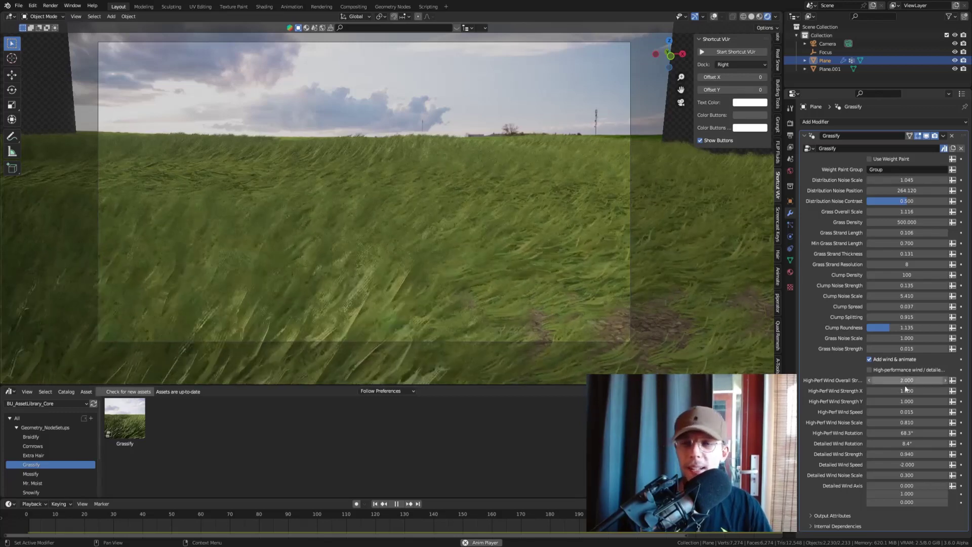
Step: Try wind strengths of X 1.720 and Y 0.600, reset both to 1, and set High-Perf Wind Overall Strength to 1.664
{"action": "left_click_drag", "start_coordinate": [906, 392], "coordinate": [947, 402]}
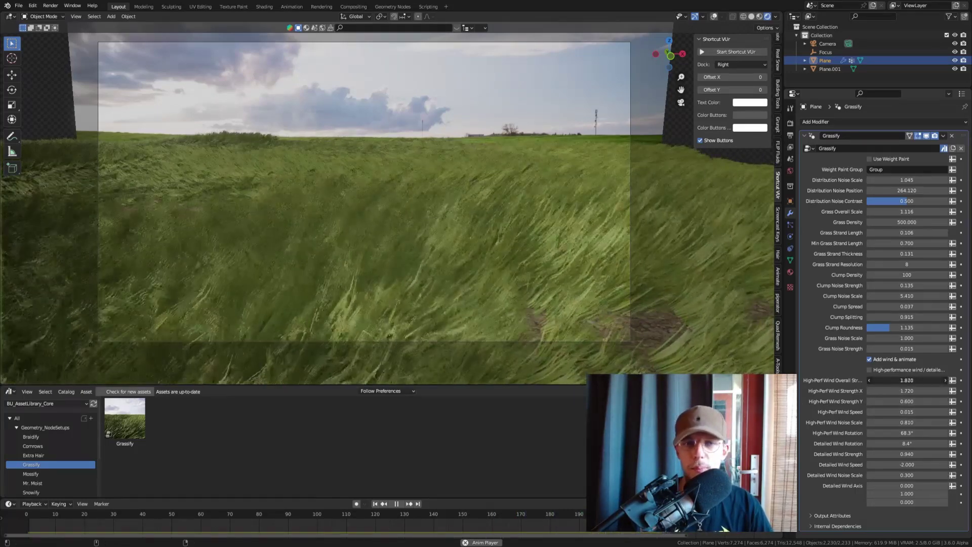
{"action": "left_click", "coordinate": [914, 391]}
{"action": "type", "text": "1"}
{"action": "key", "text": "Tab"}
{"action": "type", "text": "1"}
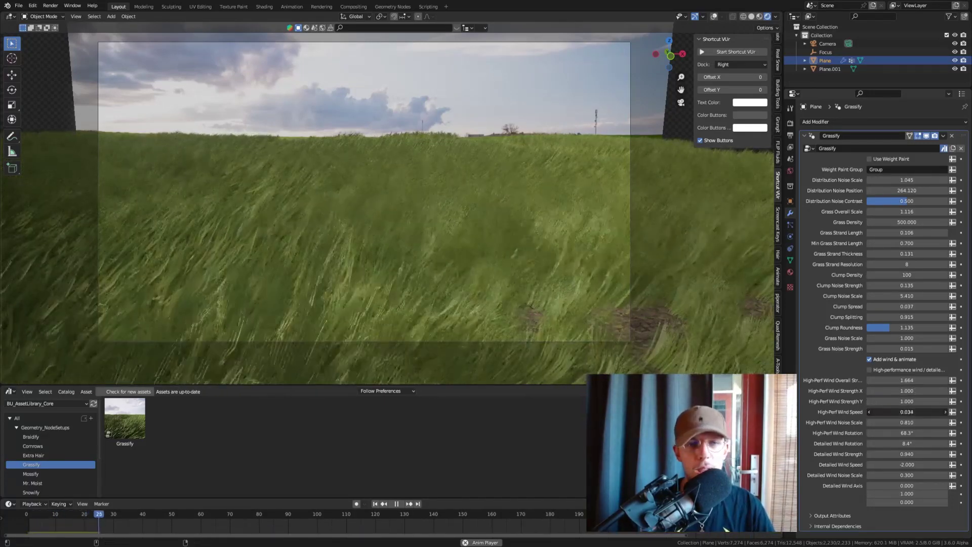
Step: Set High-Perf Wind Speed to 0.018 and High-Perf Wind Noise Scale to 1.550, trying a speed of 0.079 and scales of 3.530 and 1.790
{"action": "left_click_drag", "start_coordinate": [906, 412], "coordinate": [920, 412]}
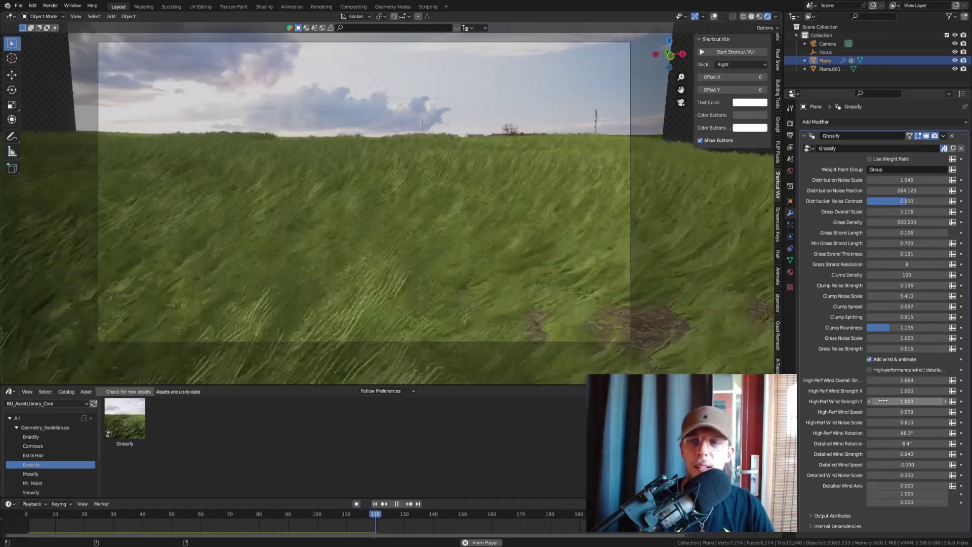
{"action": "left_click_drag", "start_coordinate": [909, 410], "coordinate": [903, 410]}
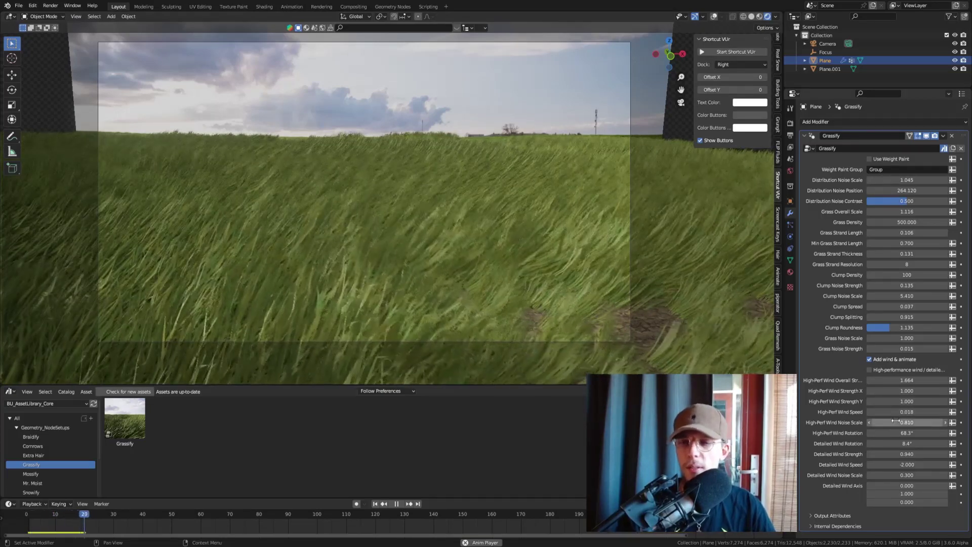
{"action": "left_click_drag", "start_coordinate": [906, 422], "coordinate": [960, 422]}
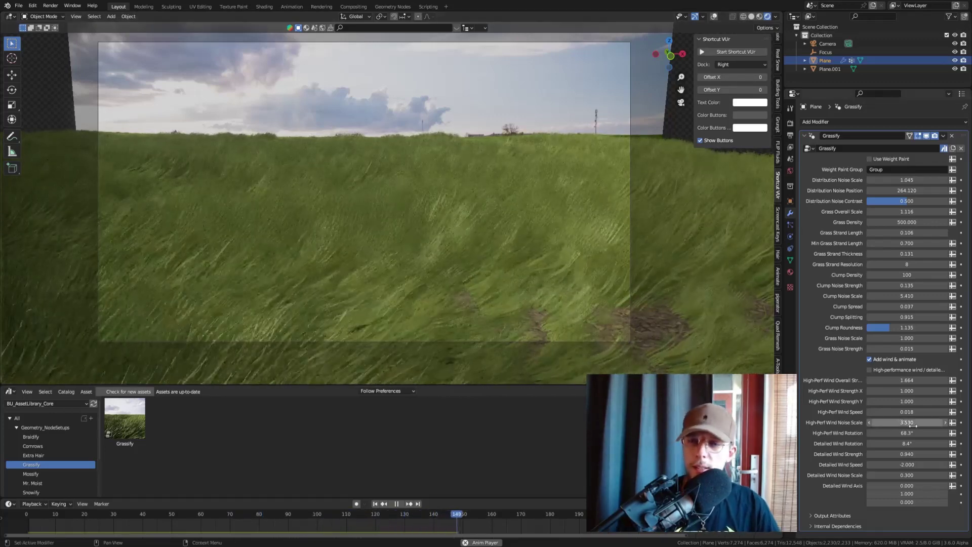
{"action": "left_click_drag", "start_coordinate": [899, 426], "coordinate": [839, 425]}
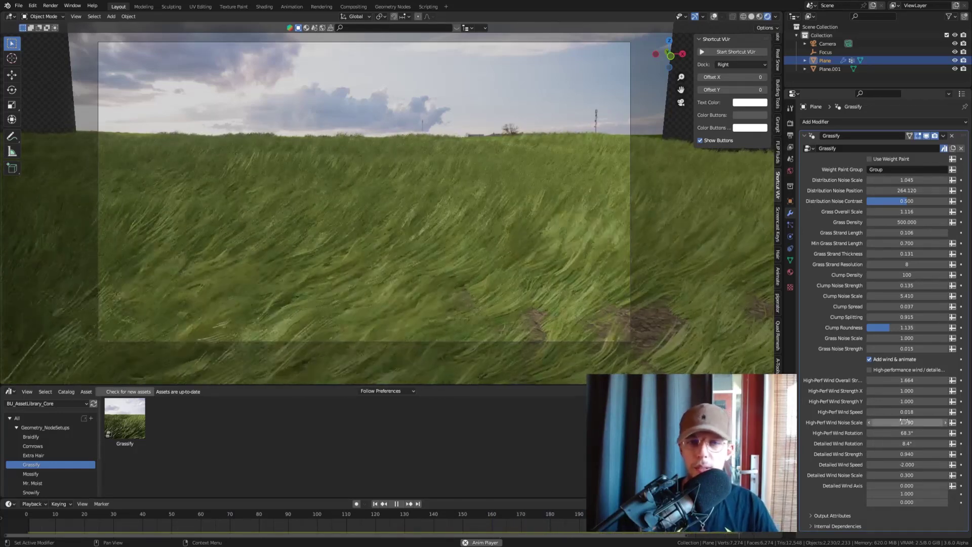
{"action": "left_click_drag", "start_coordinate": [916, 421], "coordinate": [905, 421]}
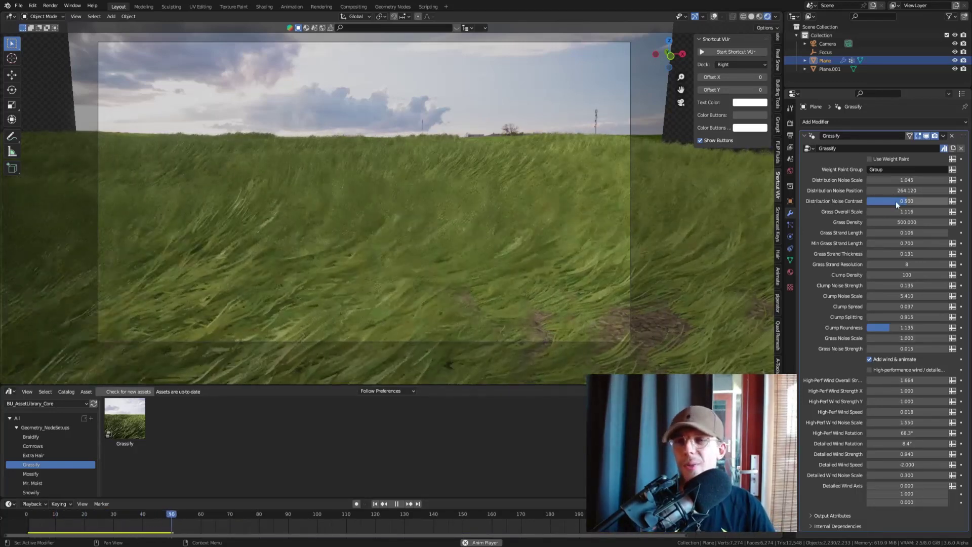
Step: Reduce Grass Density to 50, switch the viewport to solid shading and stop the animation
{"action": "left_click", "coordinate": [901, 221]}
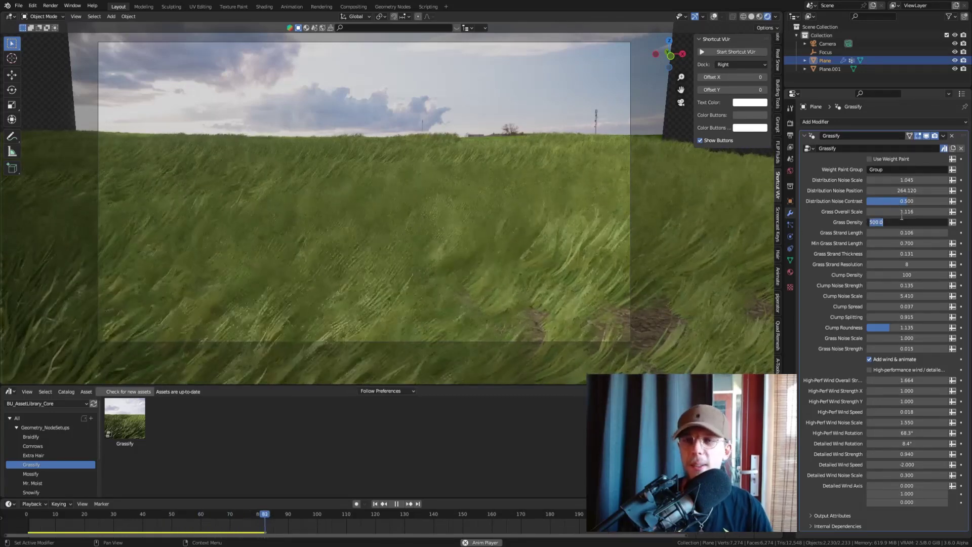
{"action": "type", "text": "50"}
{"action": "key", "text": "Return"}
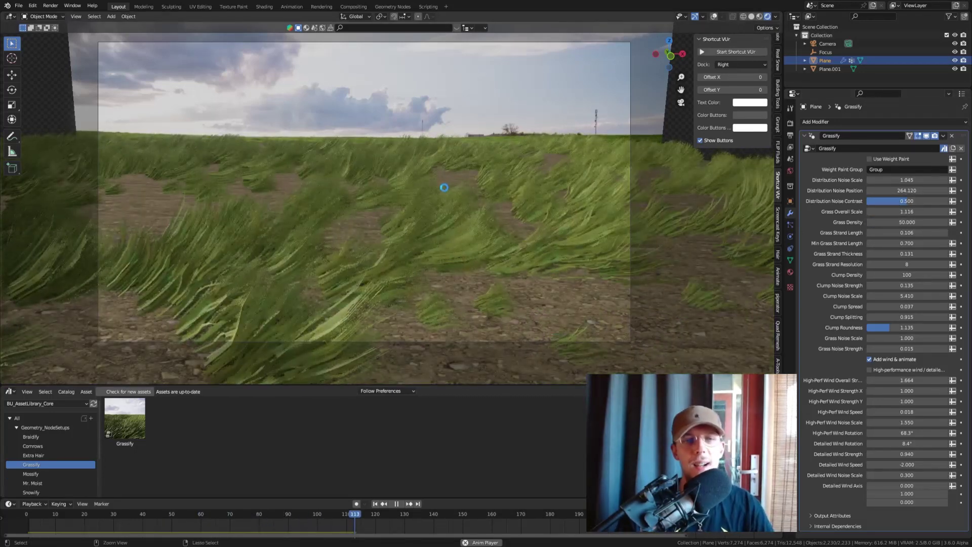
{"action": "left_click", "coordinate": [751, 16]}
{"action": "key", "text": "space"}
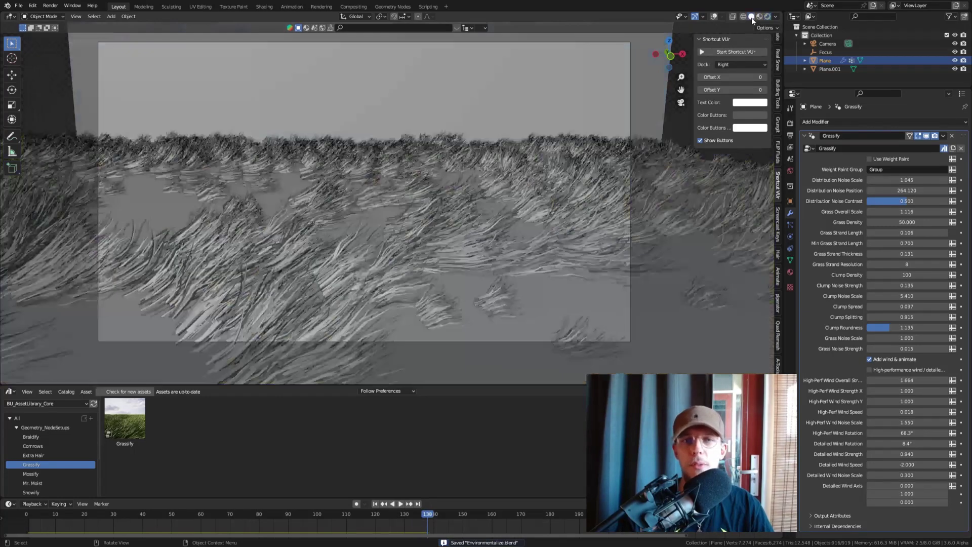
Step: Enable the High-performance wind / detailed option, preview the detailed wind animation up close, and disable the option again
{"action": "left_click", "coordinate": [869, 370]}
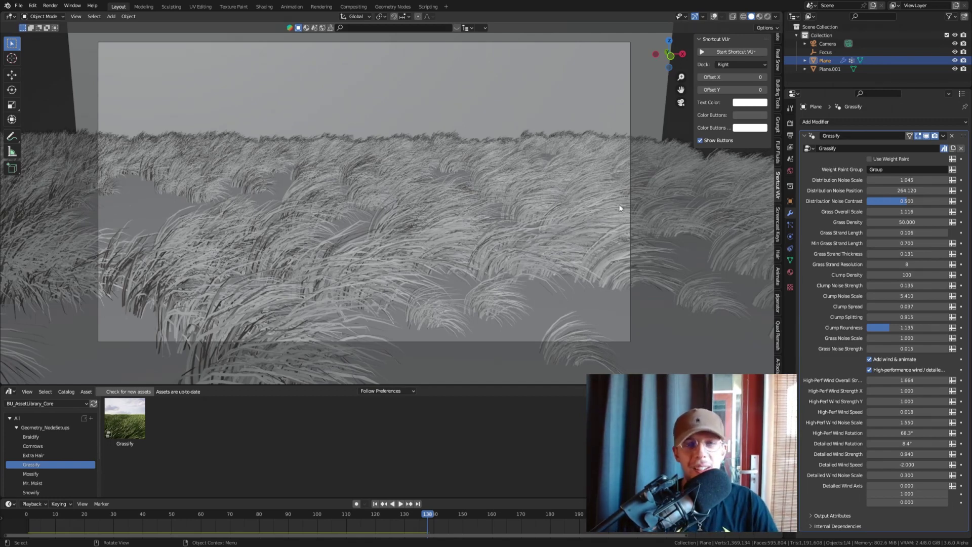
{"action": "middle_click_drag", "start_coordinate": [372, 257], "coordinate": [402, 261]}
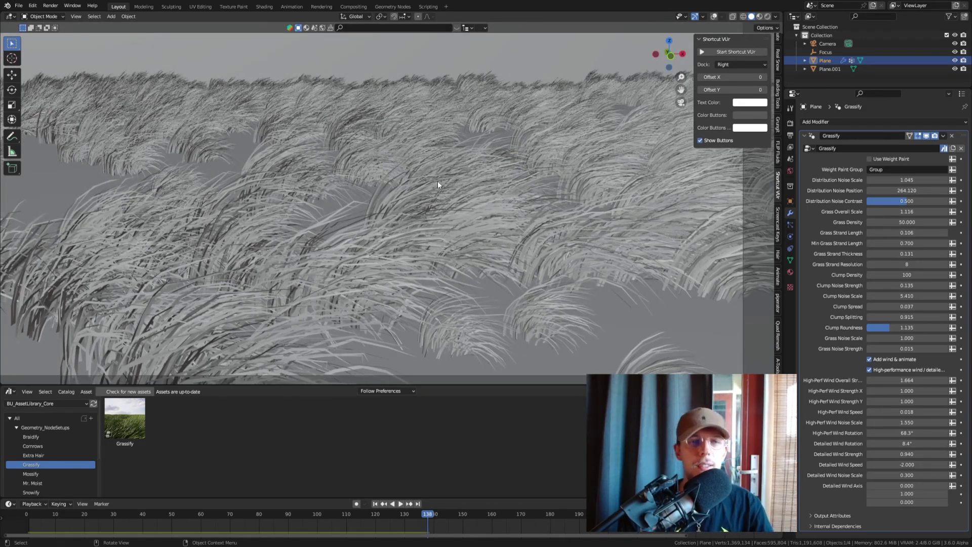
{"action": "key", "text": "space"}
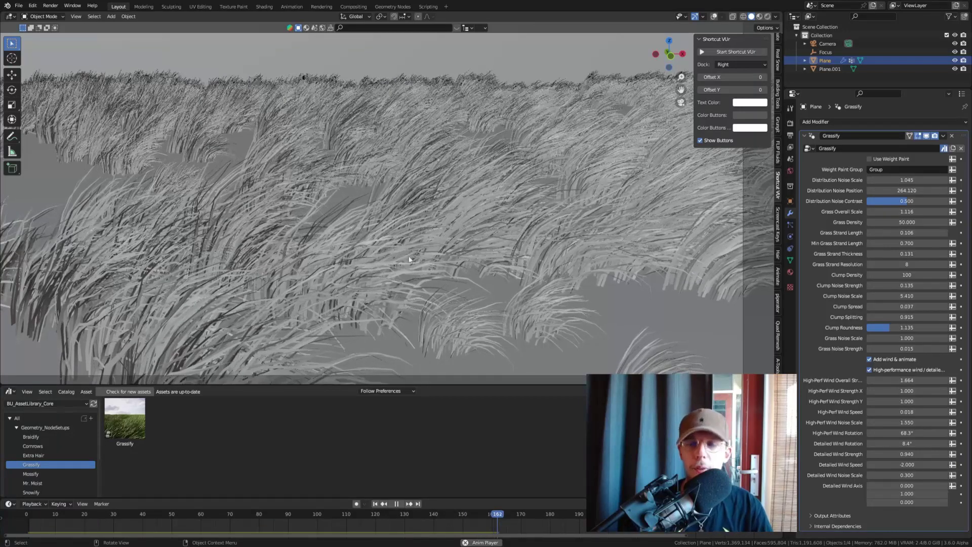
{"action": "key", "text": "space"}
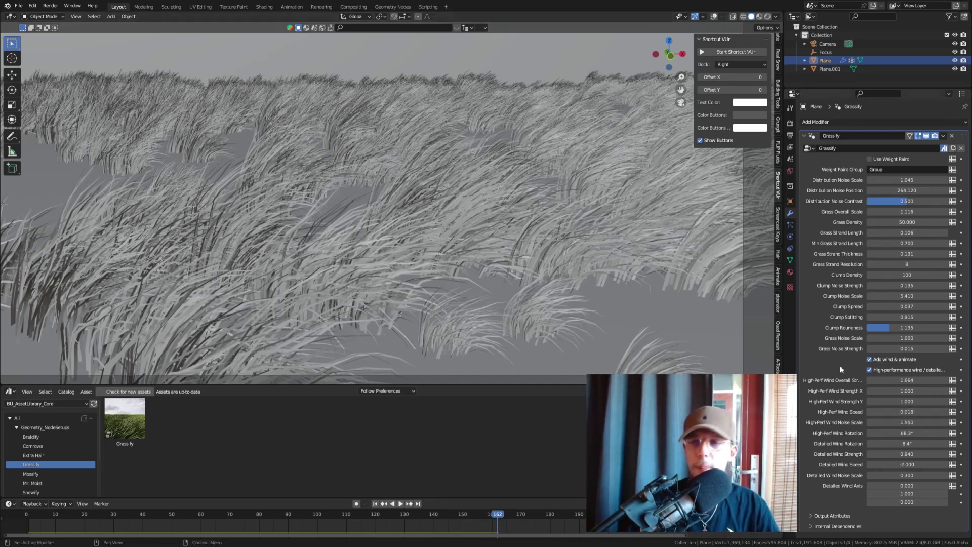
{"action": "left_click", "coordinate": [869, 369]}
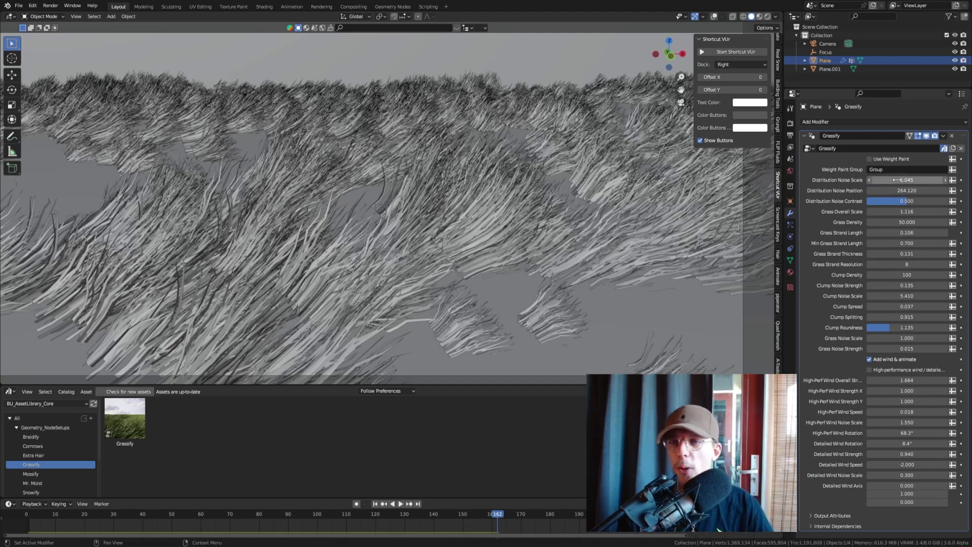
Step: Set the Grass Density back to 500 and save the file
{"action": "left_click", "coordinate": [902, 222]}
{"action": "type", "text": "5"}
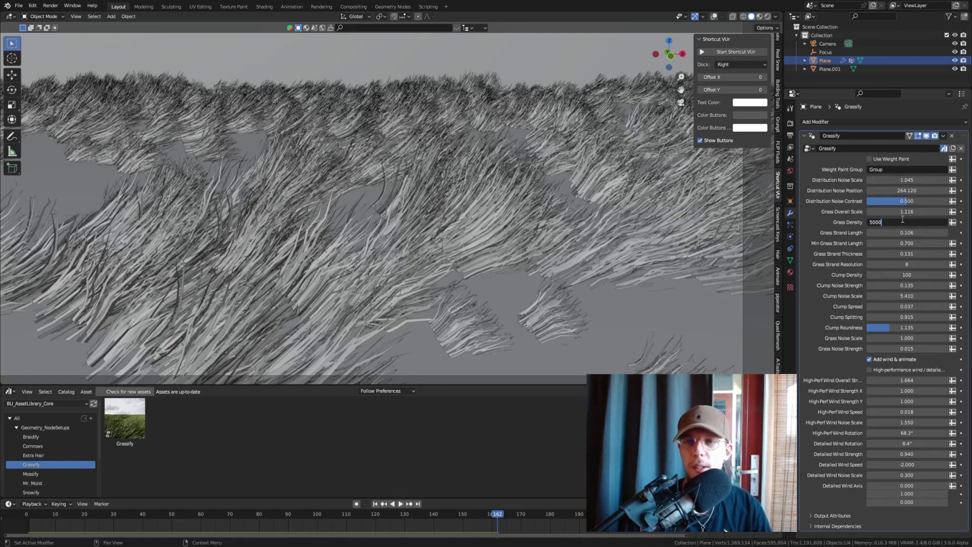
{"action": "type", "text": "00.0"}
{"action": "key", "text": "BackSpace"}
{"action": "key", "text": "Return"}
{"action": "right_click", "coordinate": [454, 211]}
{"action": "scroll", "coordinate": [378, 203], "scroll_direction": "down", "scroll_amount": 4}
{"action": "key", "text": "ctrl+s"}
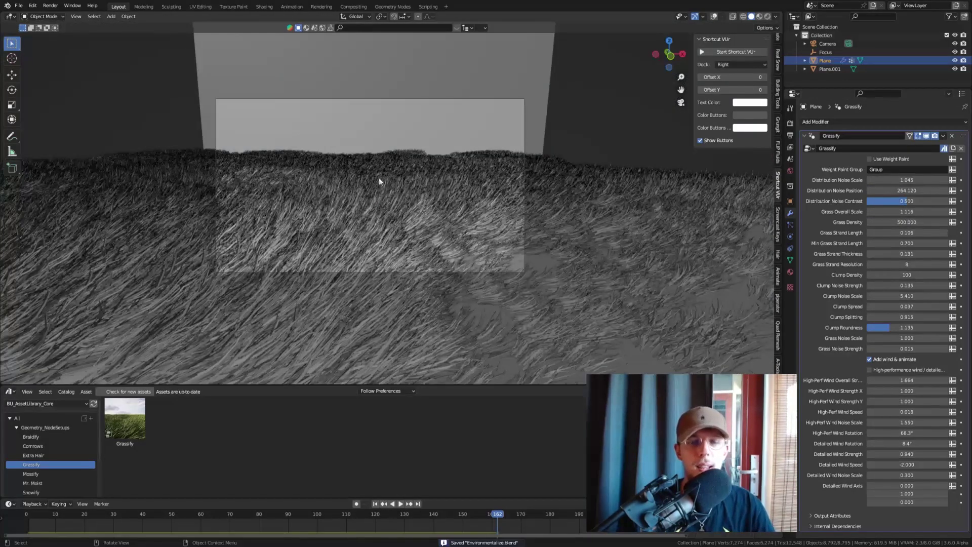
Step: Add a Monkey mesh to the scene, scale it, and move it vertically above the grass
{"action": "scroll", "coordinate": [354, 166], "scroll_direction": "up", "scroll_amount": 2}
{"action": "key", "text": "shift+a"}
{"action": "mouse_move", "coordinate": [350, 164]}
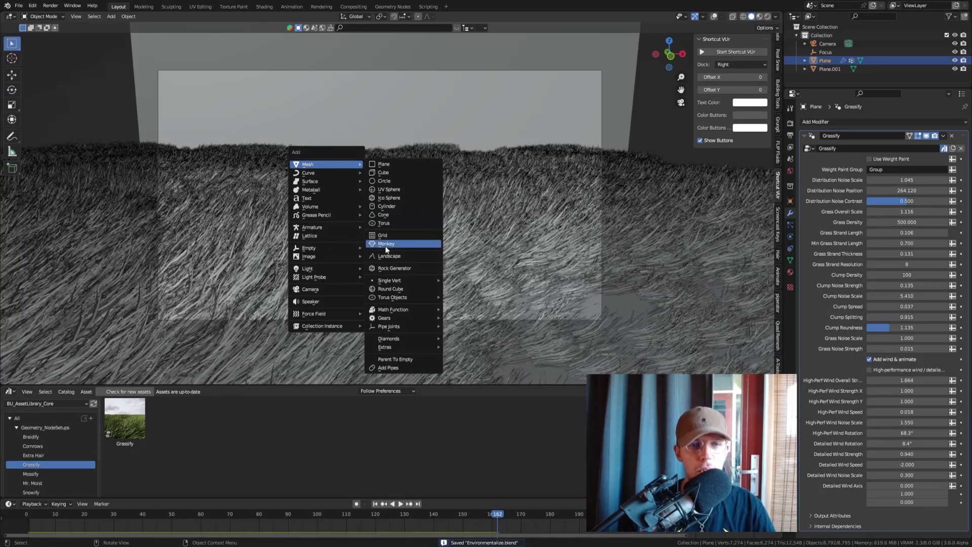
{"action": "left_click", "coordinate": [385, 244]}
{"action": "key", "text": "s"}
{"action": "left_click", "coordinate": [381, 204]}
{"action": "key", "text": "g"}
{"action": "key", "text": "z"}
{"action": "left_click", "coordinate": [386, 146]}
Step: Rotate the monkey around Z, tilt it, and adjust its scale and position so it rests on the grass
{"action": "key", "text": "r"}
{"action": "key", "text": "z"}
{"action": "left_click", "coordinate": [472, 189]}
{"action": "key", "text": "r"}
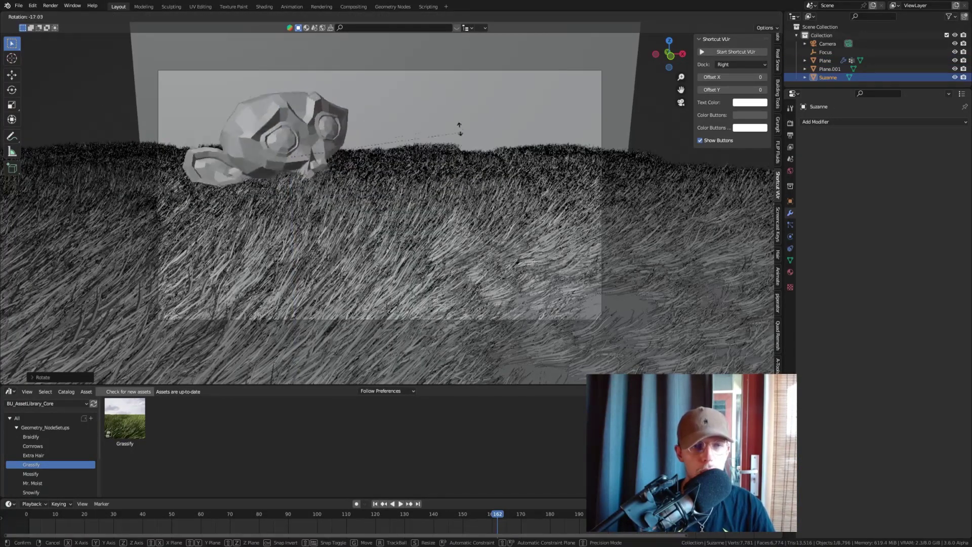
{"action": "left_click", "coordinate": [457, 132]}
{"action": "key", "text": "s"}
{"action": "left_click", "coordinate": [406, 197]}
{"action": "key", "text": "g"}
{"action": "left_click", "coordinate": [397, 181]}
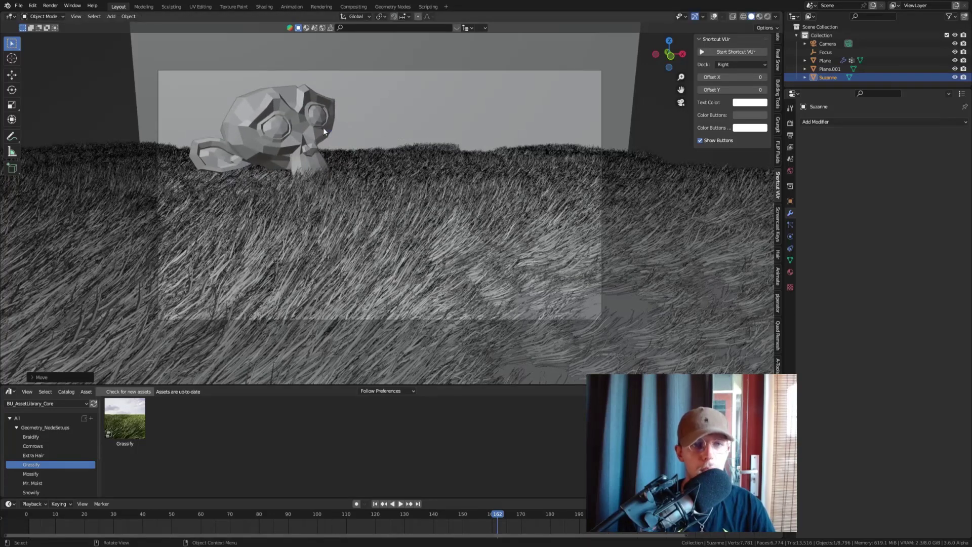
Step: Shade the monkey smooth and add a Subdivision Surface modifier to it
{"action": "right_click", "coordinate": [324, 131]}
{"action": "left_click", "coordinate": [324, 130]}
{"action": "left_click", "coordinate": [852, 121]}
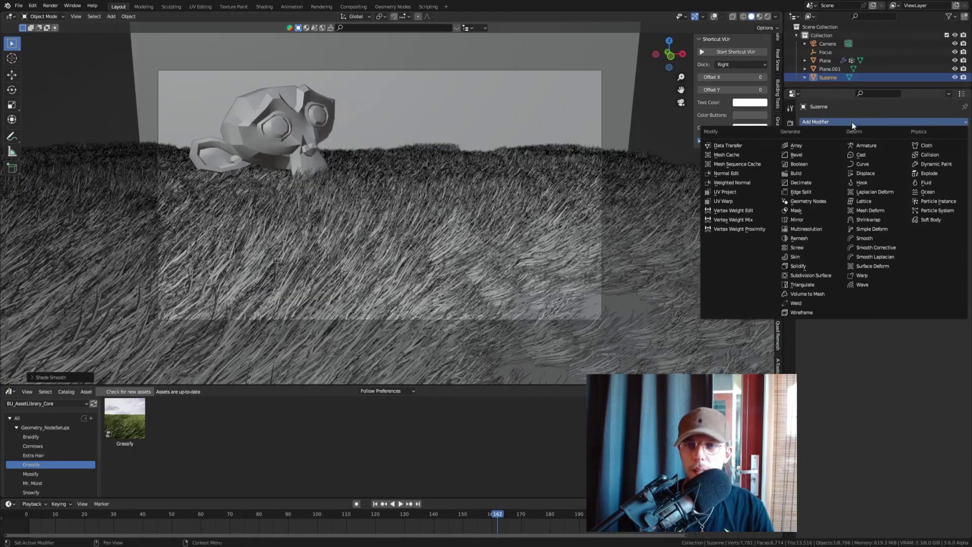
{"action": "left_click", "coordinate": [828, 274]}
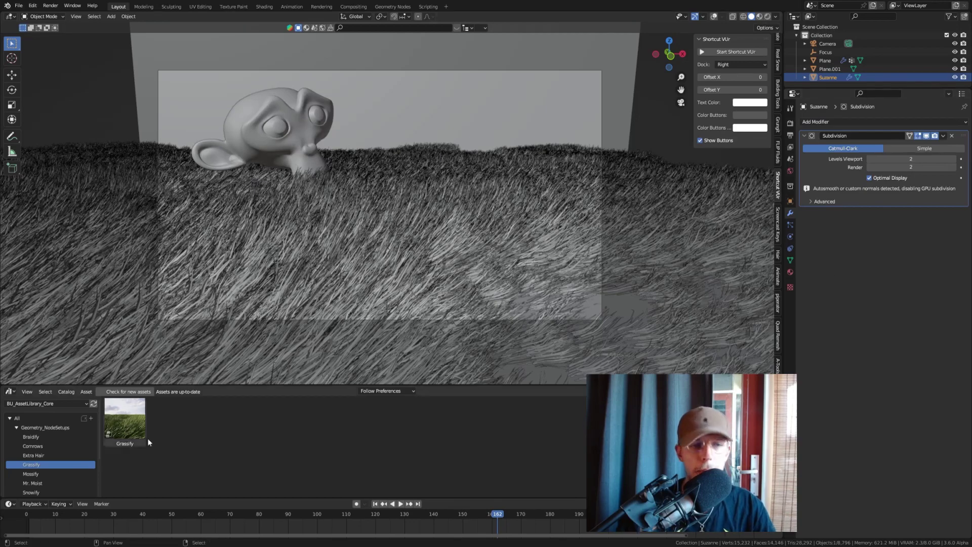
Step: Apply the Grassify asset to the monkey and set Grass Overall Scale to 1.780 and Grass Strand Length to 0.090
{"action": "left_click_drag", "start_coordinate": [132, 425], "coordinate": [284, 152]}
{"action": "scroll", "coordinate": [284, 152], "scroll_direction": "up", "scroll_amount": 4}
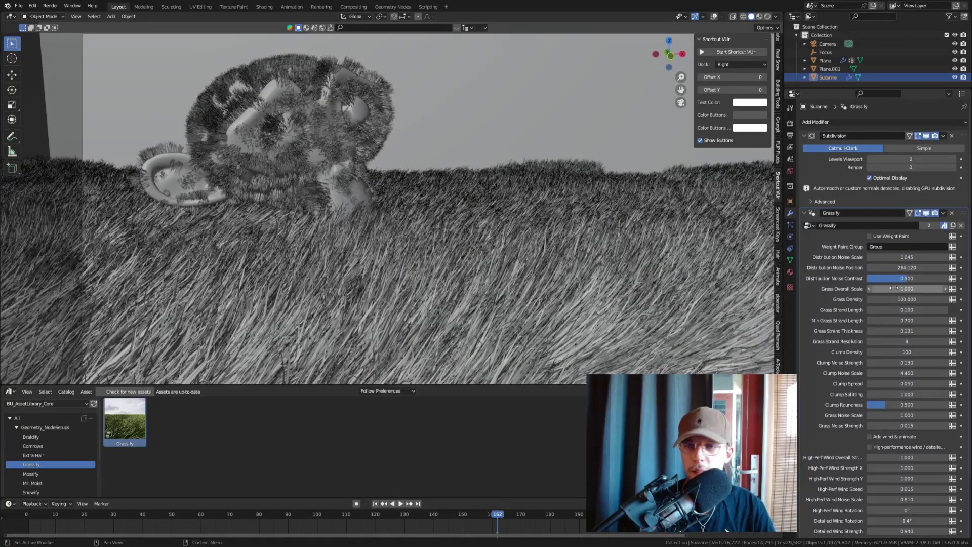
{"action": "left_click_drag", "start_coordinate": [893, 288], "coordinate": [886, 309]}
Step: Enable Add wind & animate on the monkey's grass, play it, and set High-Perf Wind Overall Strength to 1.450 and Speed to 0.052
{"action": "left_click", "coordinate": [869, 436]}
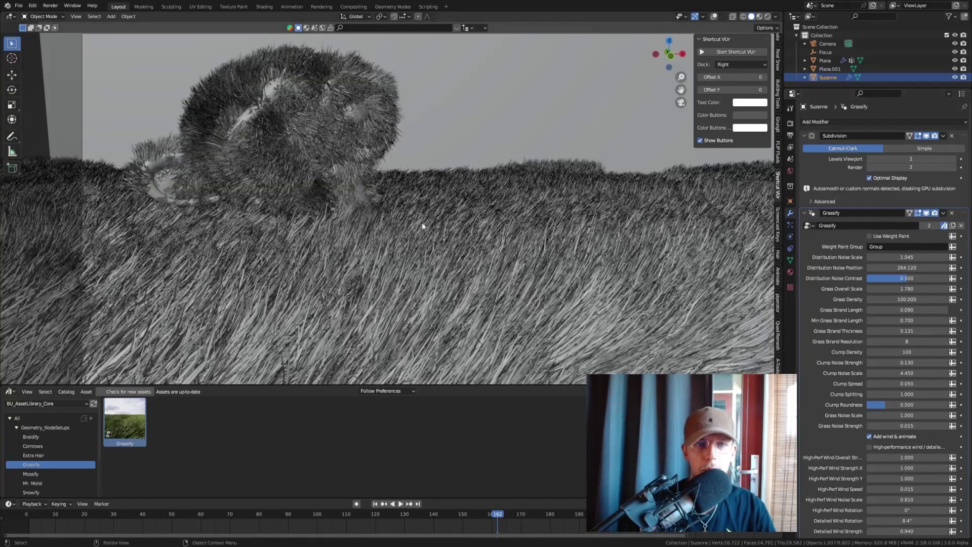
{"action": "key", "text": "space"}
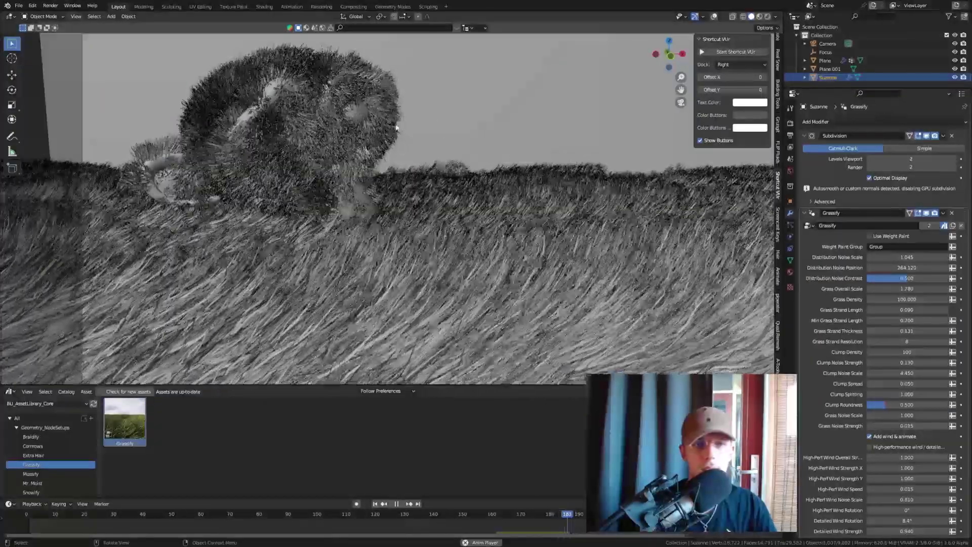
{"action": "scroll", "coordinate": [288, 80], "scroll_direction": "up", "scroll_amount": 3}
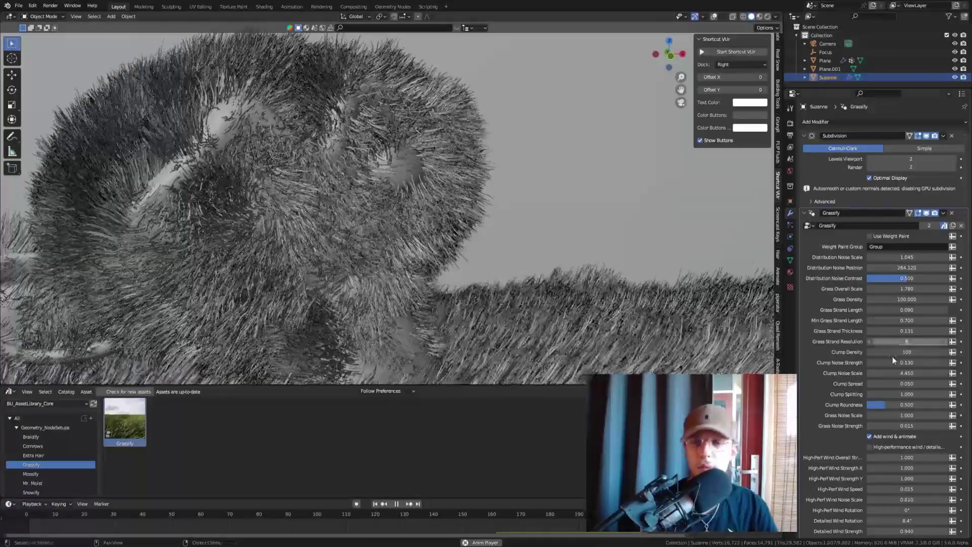
{"action": "left_click_drag", "start_coordinate": [895, 457], "coordinate": [936, 457]}
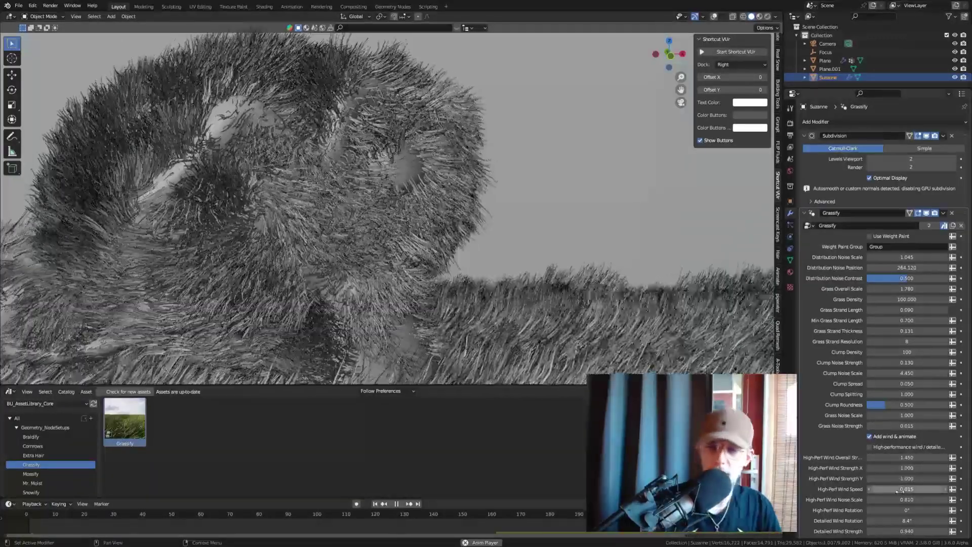
{"action": "left_click_drag", "start_coordinate": [907, 489], "coordinate": [939, 489]}
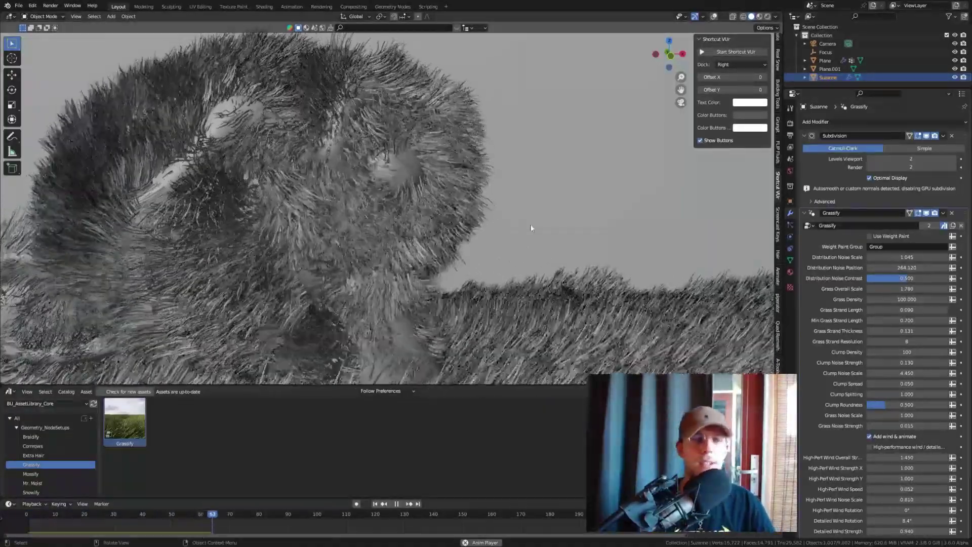
Step: Save the file and switch the viewport to rendered shading
{"action": "key", "text": "ctrl+s"}
{"action": "left_click", "coordinate": [768, 16]}
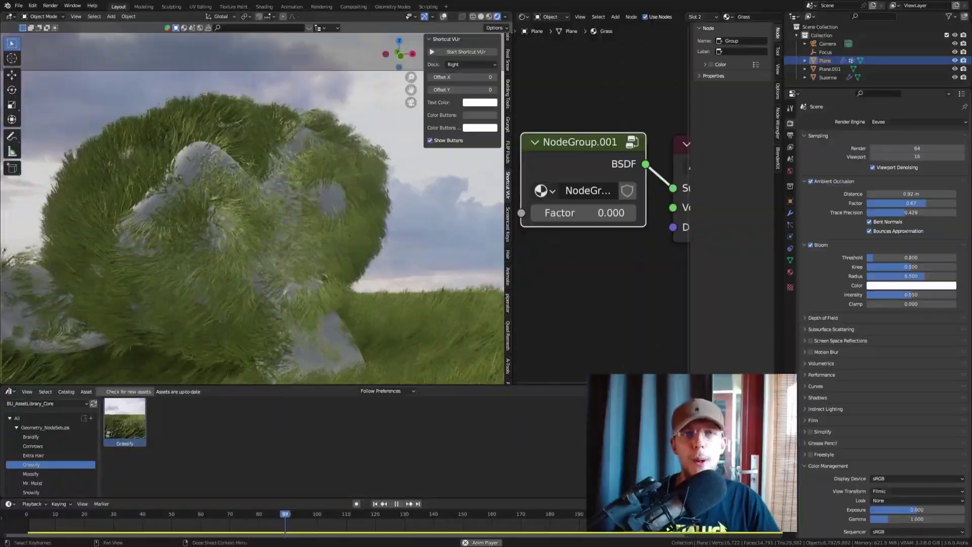